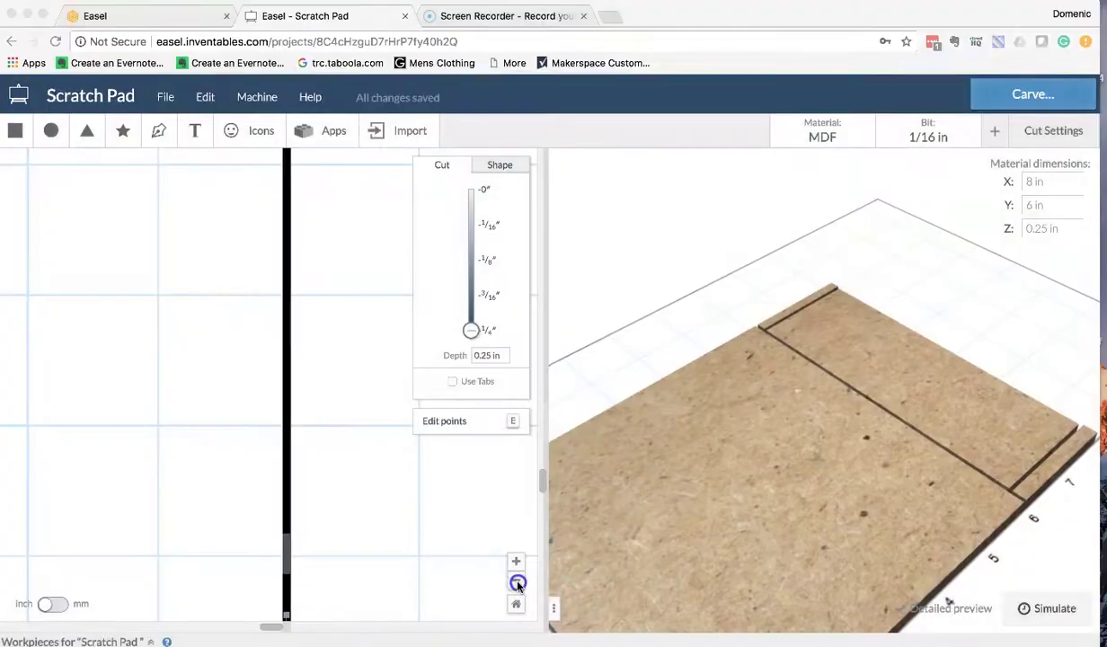
- Add a filled circle and place it inside the upper part of the tall rectangle outline
click(516, 583)
click(515, 583)
click(515, 583)
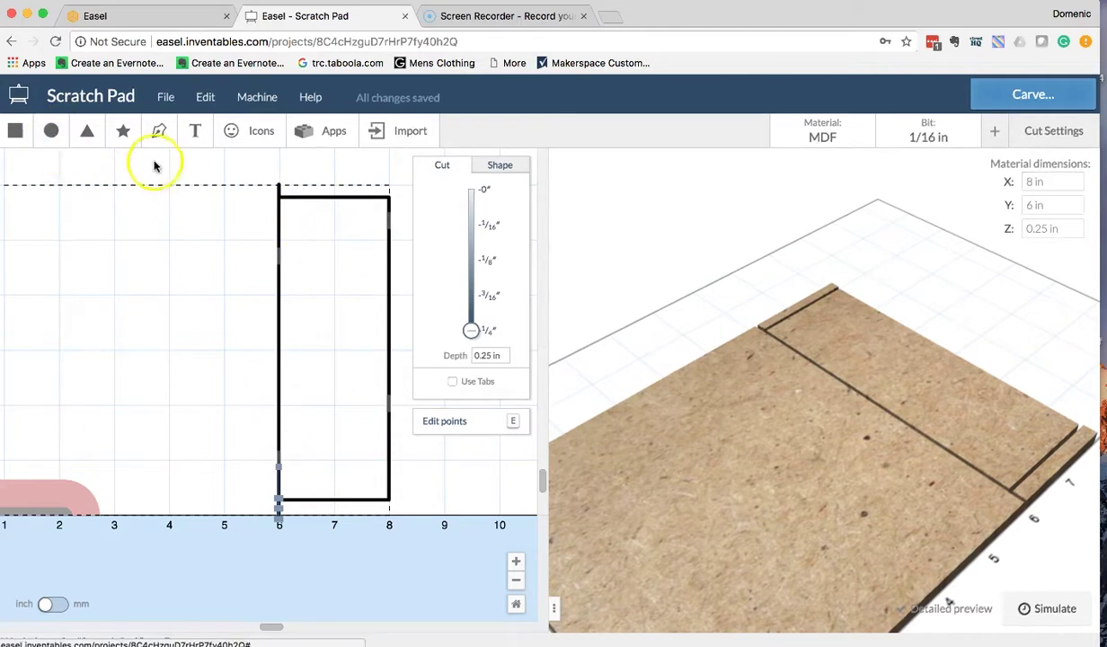
click(53, 132)
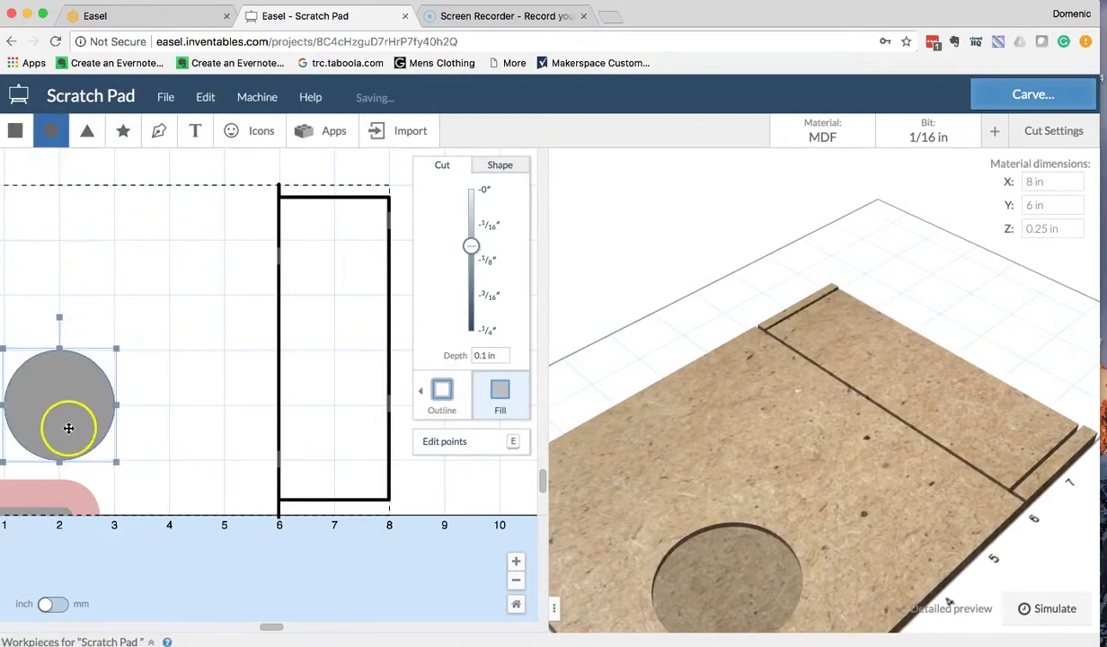
drag(72, 425, 332, 261)
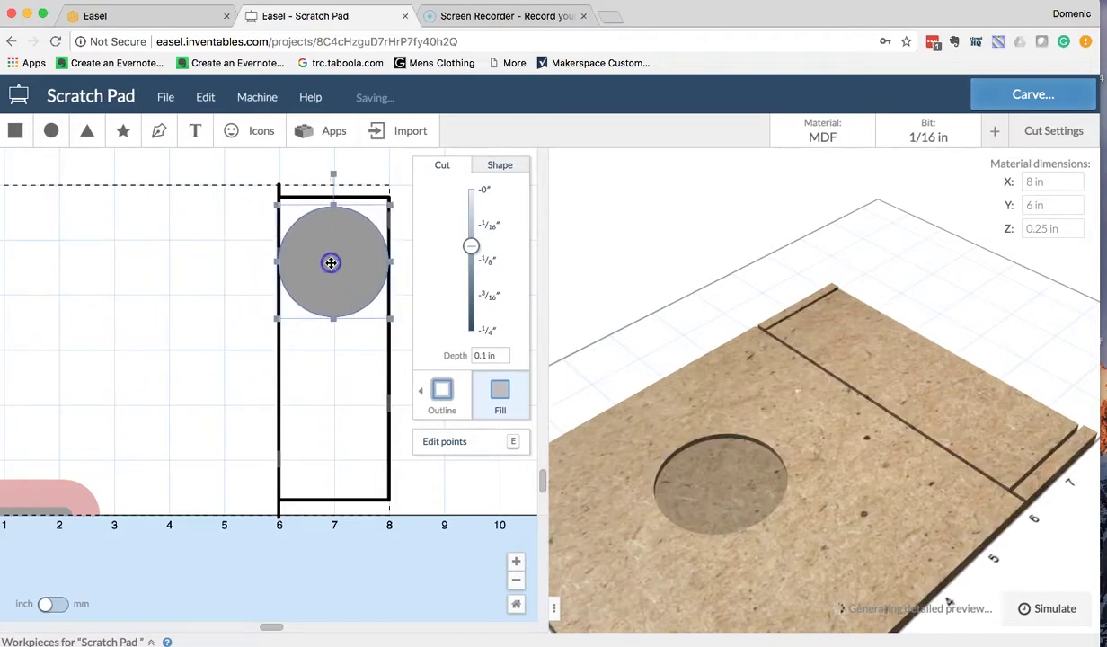
- Set the circle's width and height to 0.25 in
click(503, 164)
click(483, 263)
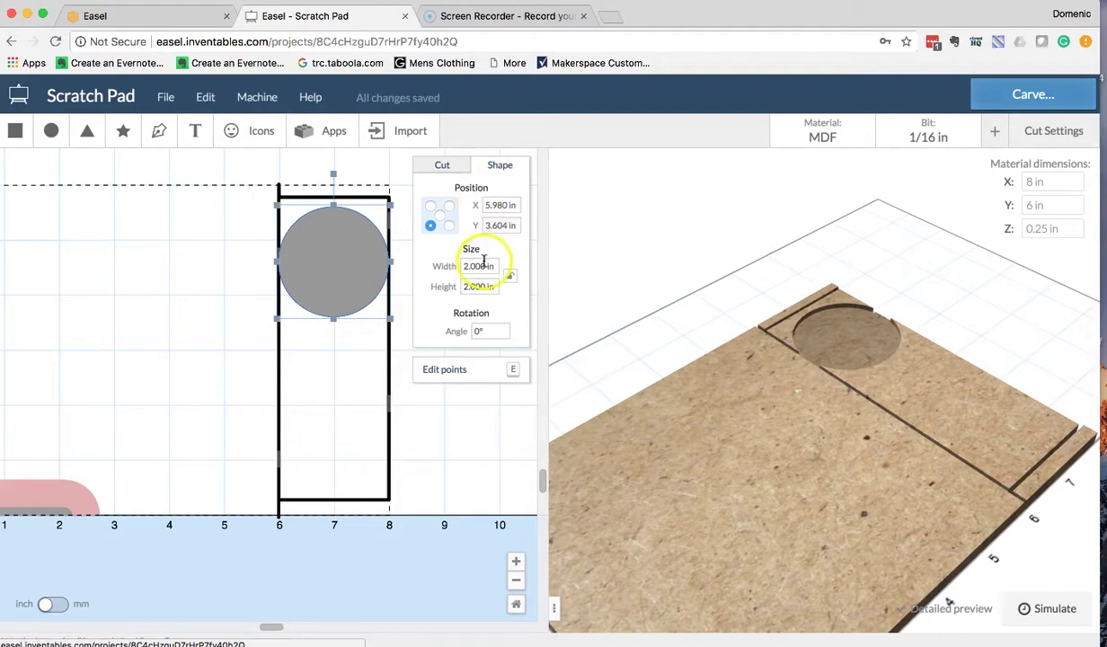
click(477, 264)
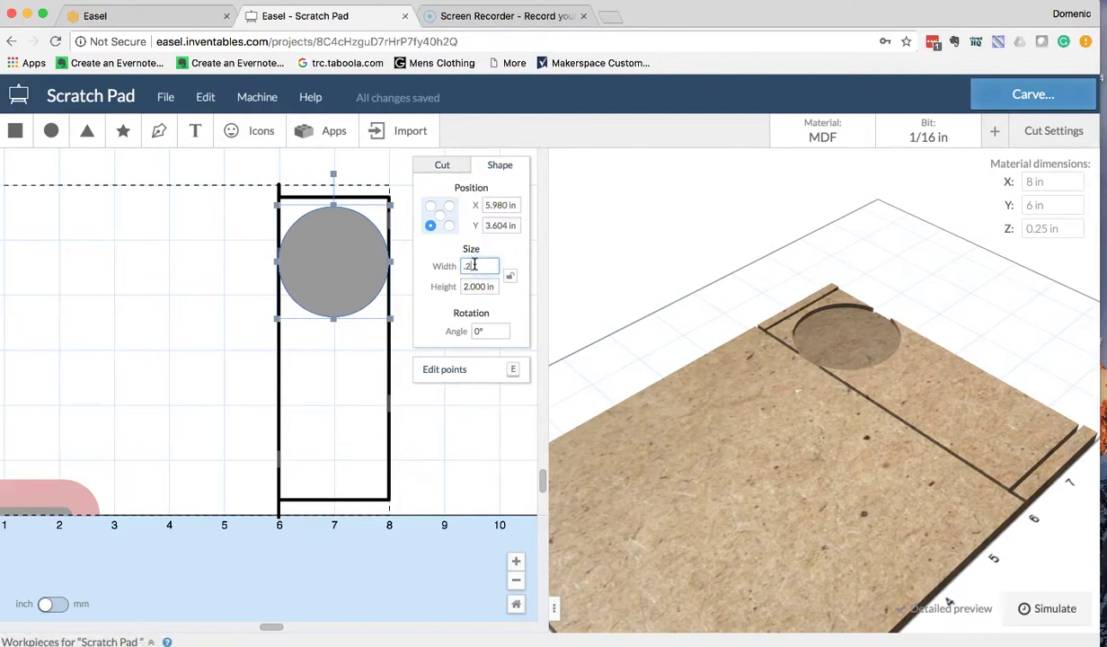
text(.25)
key(Tab)
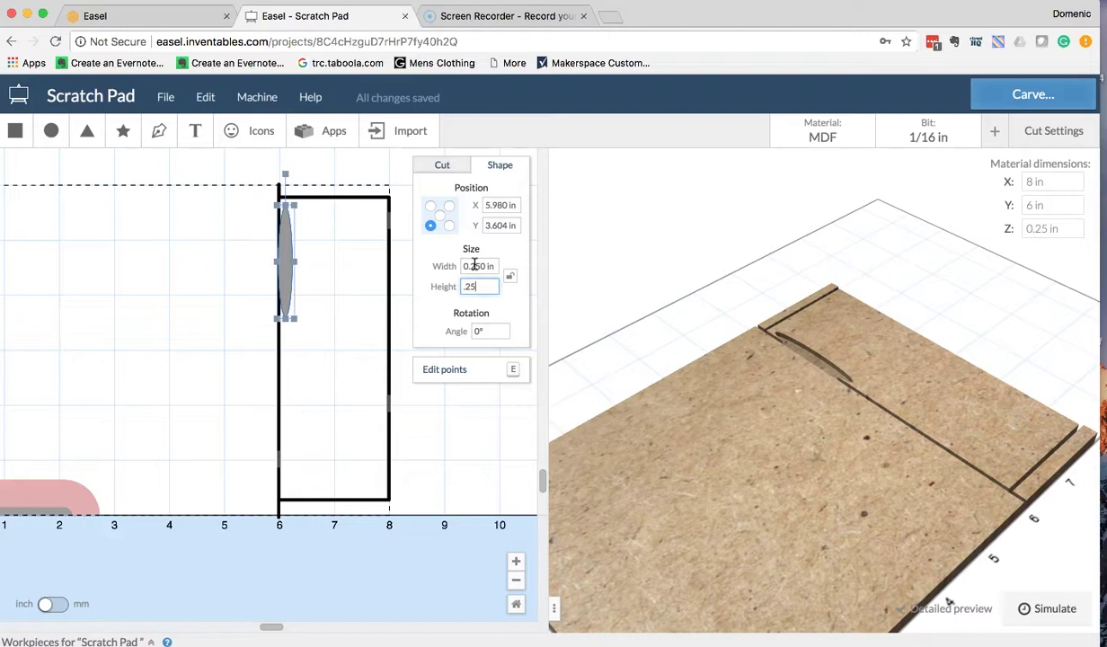
text(.25)
key(Return)
- Move the small circle to about X 6.891 in, Y 4.927 in near the rectangle's upper end and set its cut depth to 0.25 in
click(286, 312)
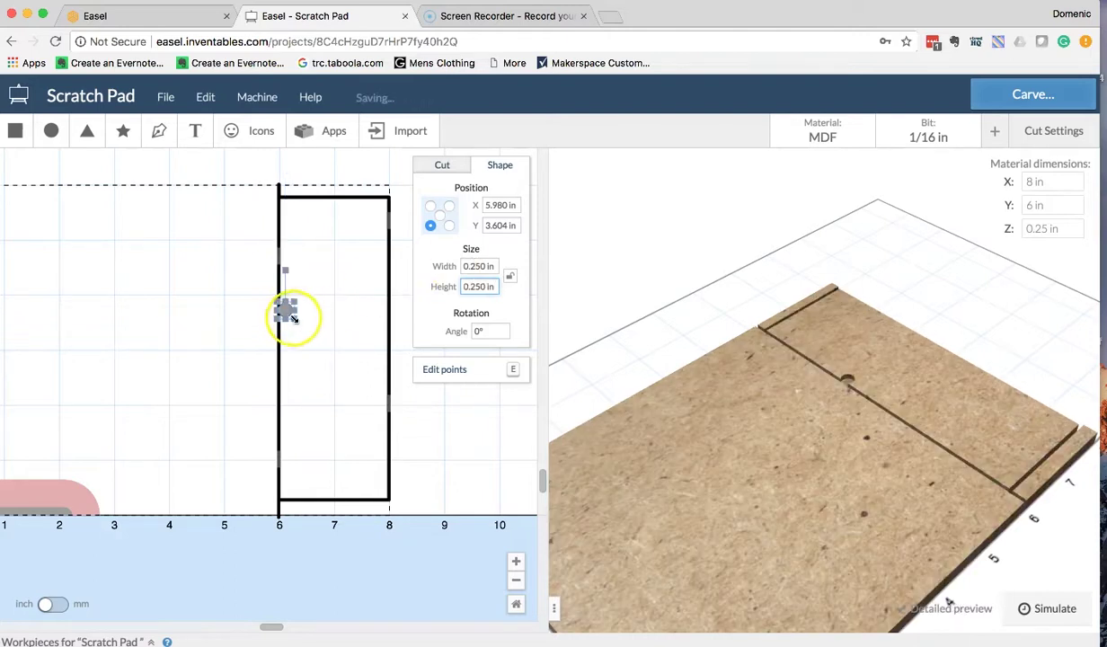
drag(286, 312, 336, 239)
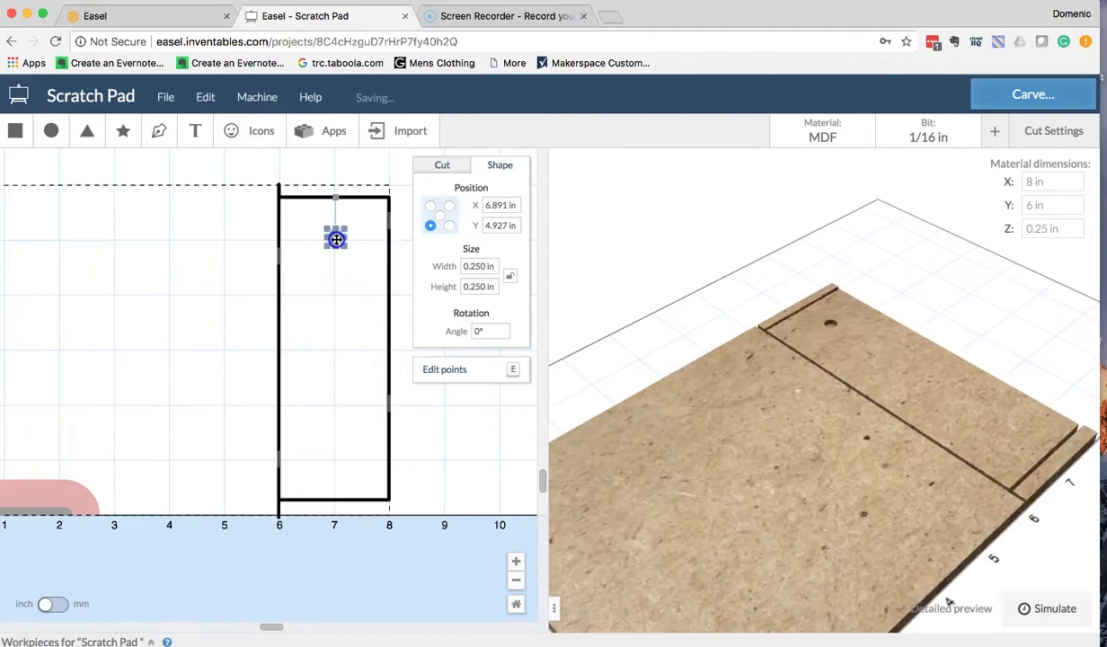
click(446, 165)
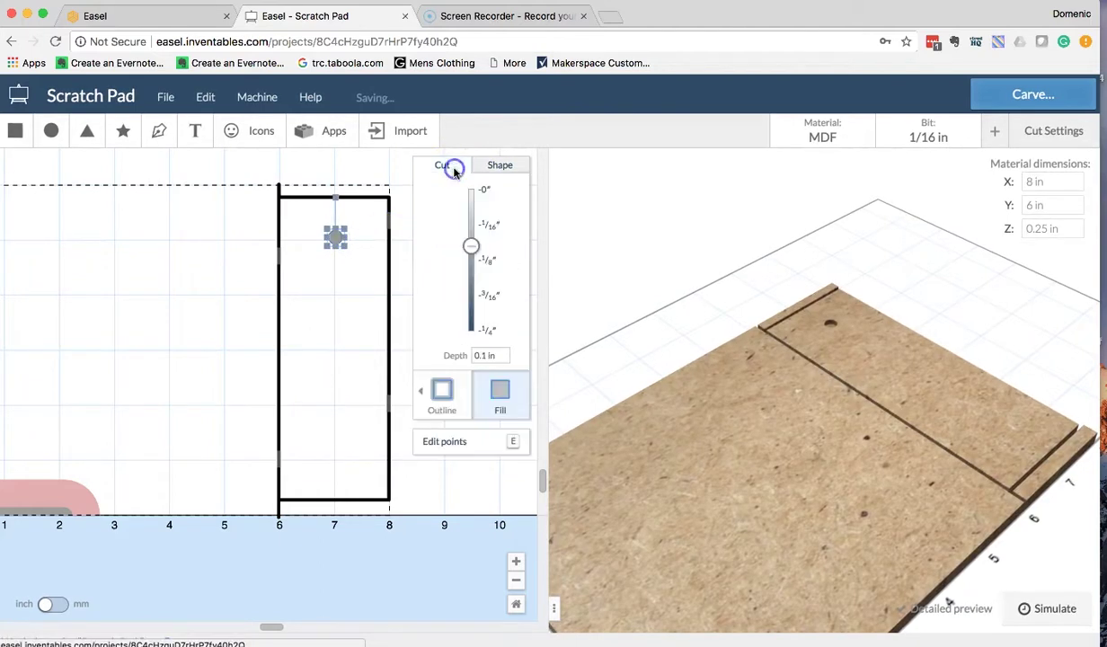
drag(474, 252, 477, 294)
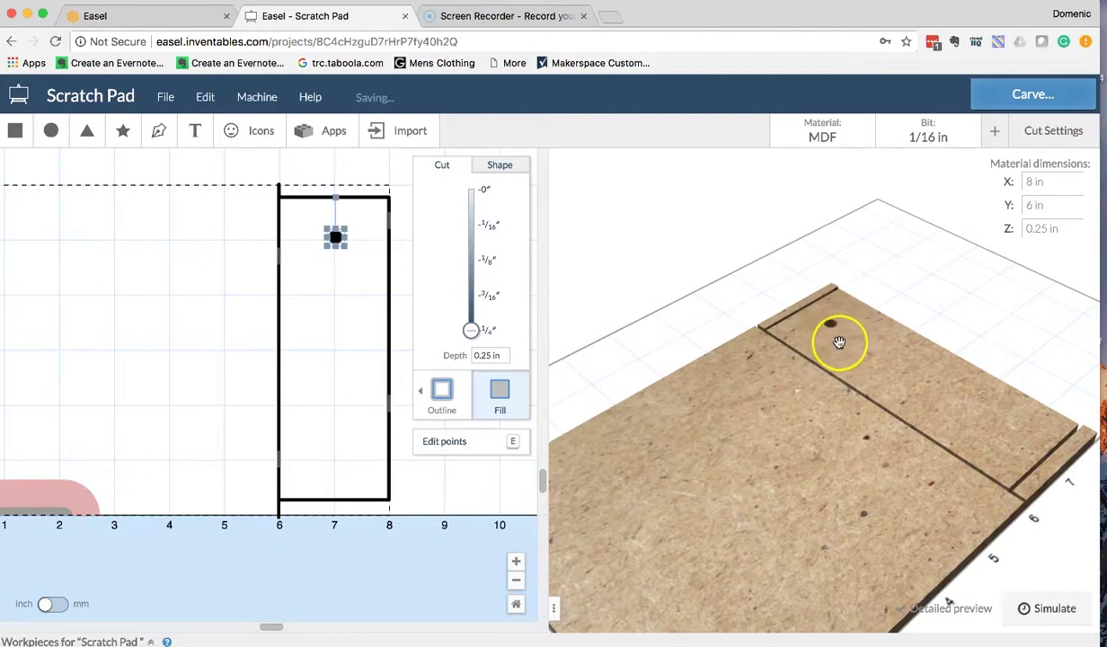
click(290, 436)
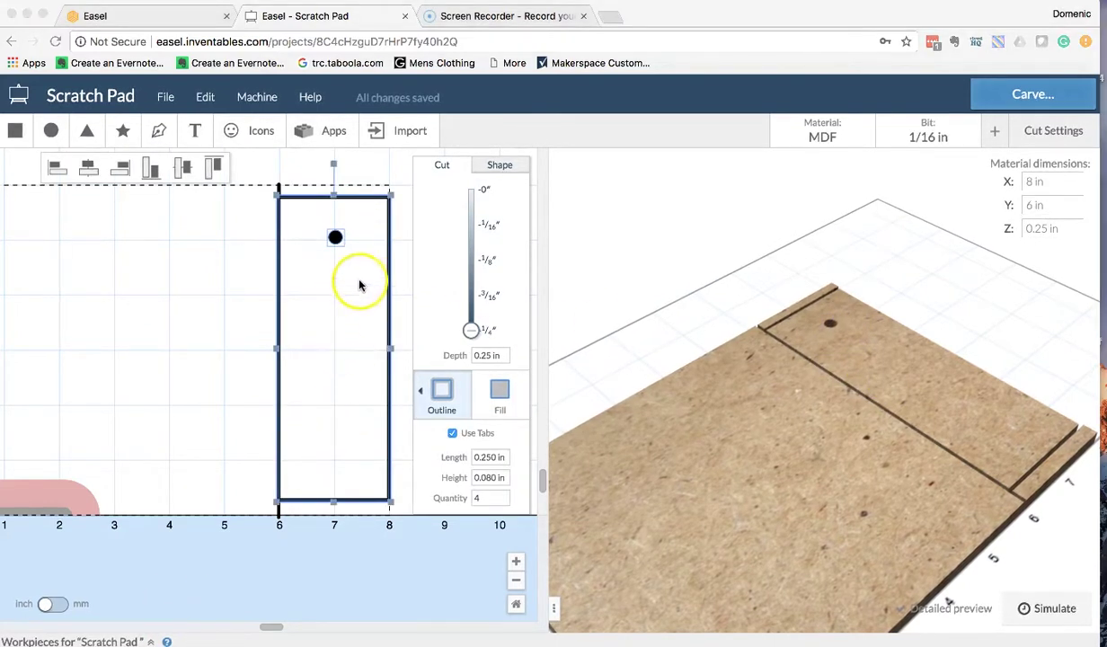
drag(342, 247, 337, 255)
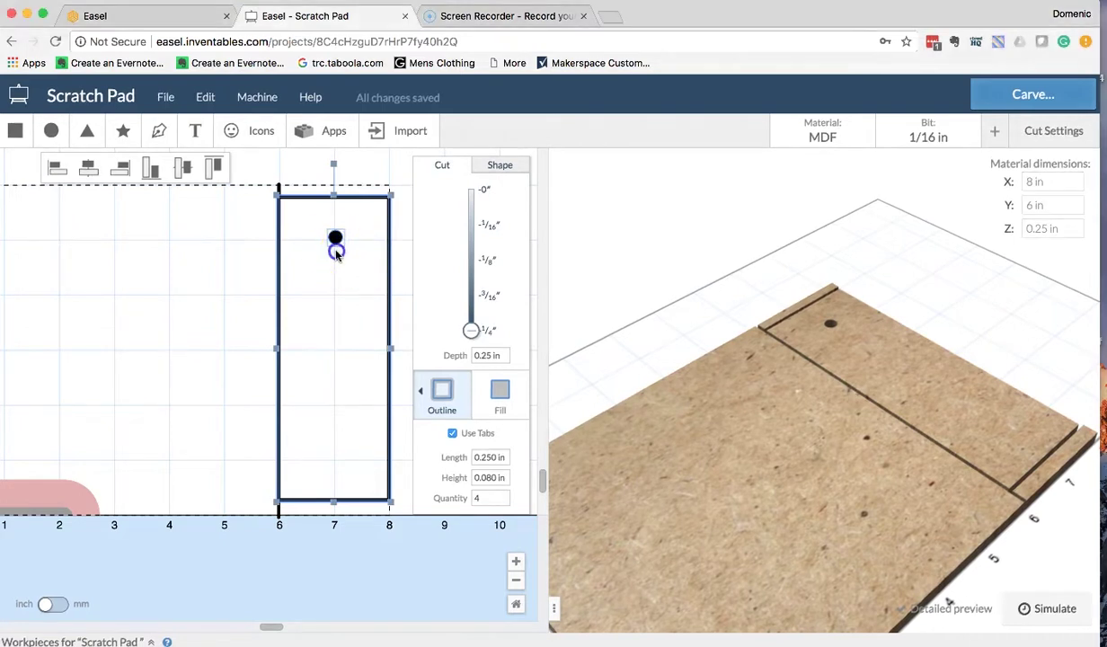
- Add a second filled circle over the rectangle's lower part and size it to 0.25 in wide and 0.25 in high
click(52, 130)
drag(53, 408, 328, 417)
click(500, 166)
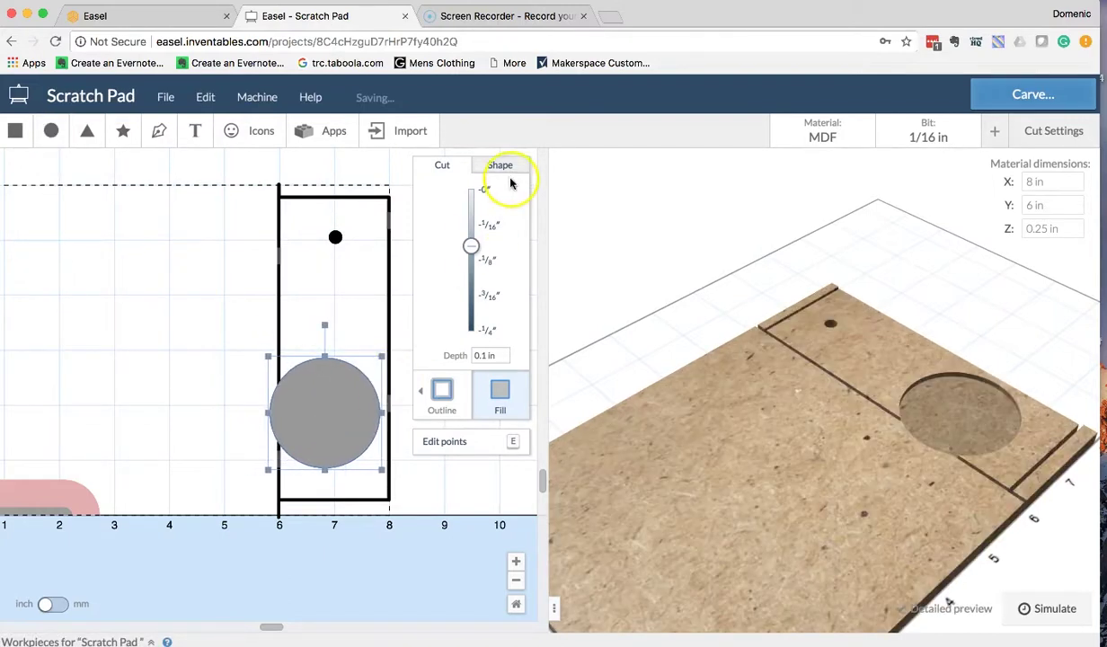
click(437, 229)
click(472, 266)
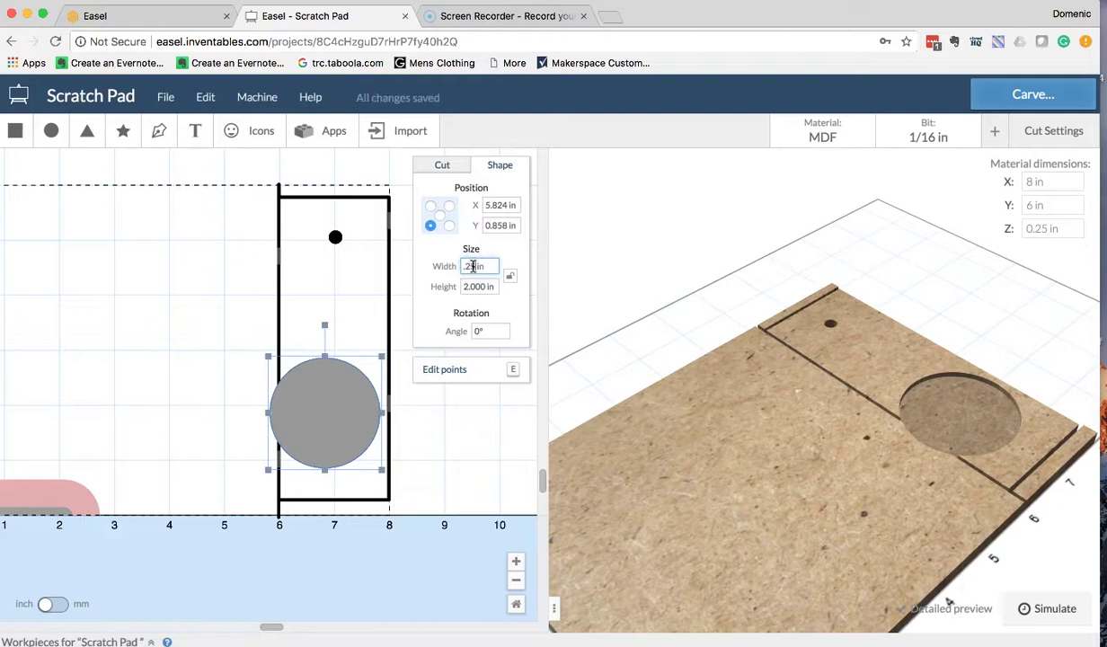
text(.25)
key(Tab)
key(BackSpace)
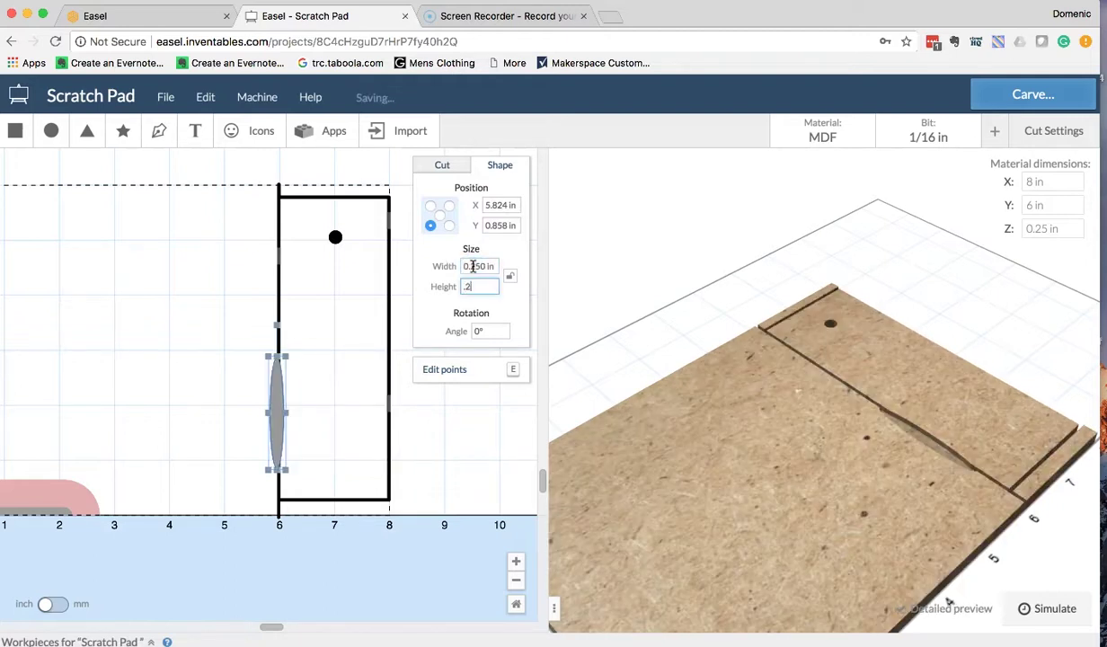
text(.25)
key(Return)
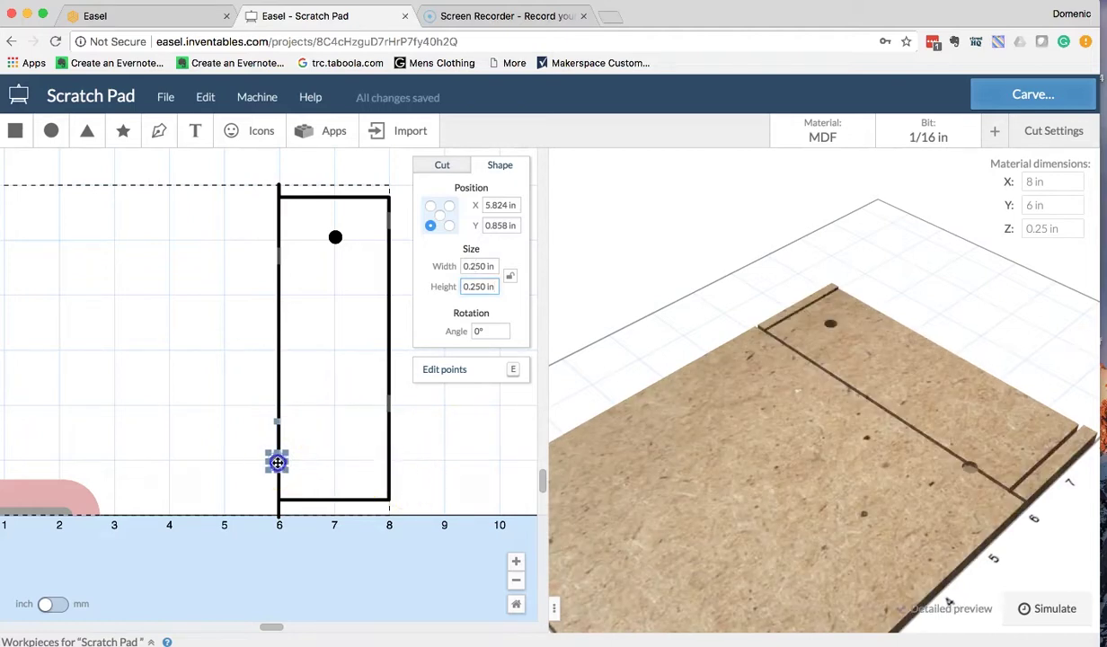
- Move the second circle to about X 6.863 in, Y 0.986 in near the rectangle's lower end and set its cut depth to 0.25 in
drag(277, 463, 334, 455)
click(414, 430)
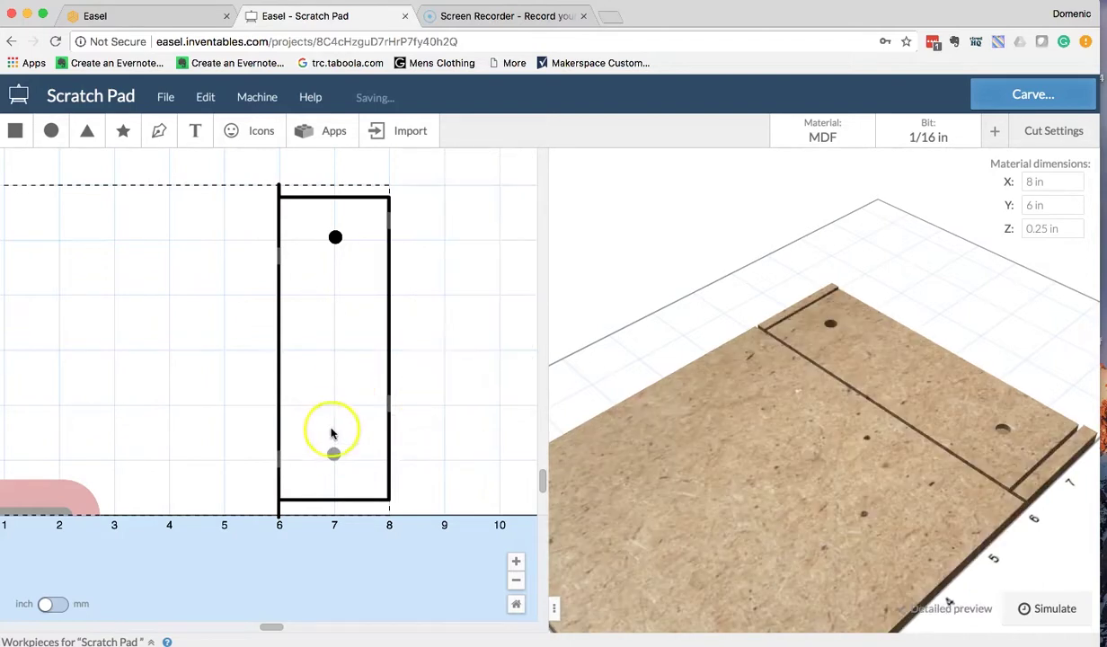
click(333, 453)
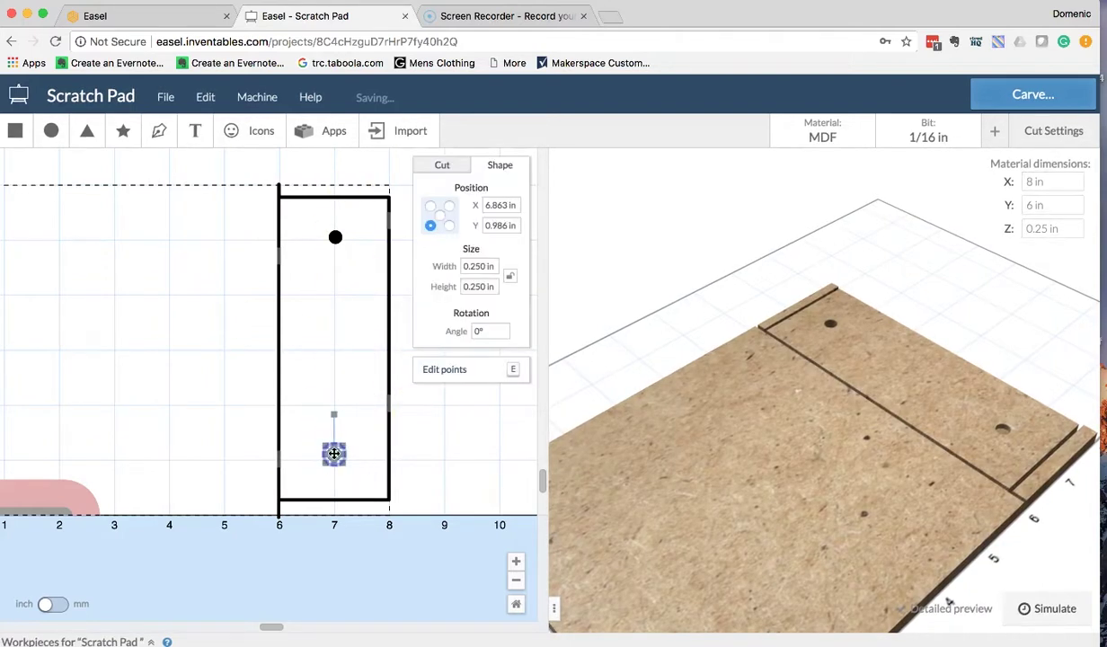
click(443, 164)
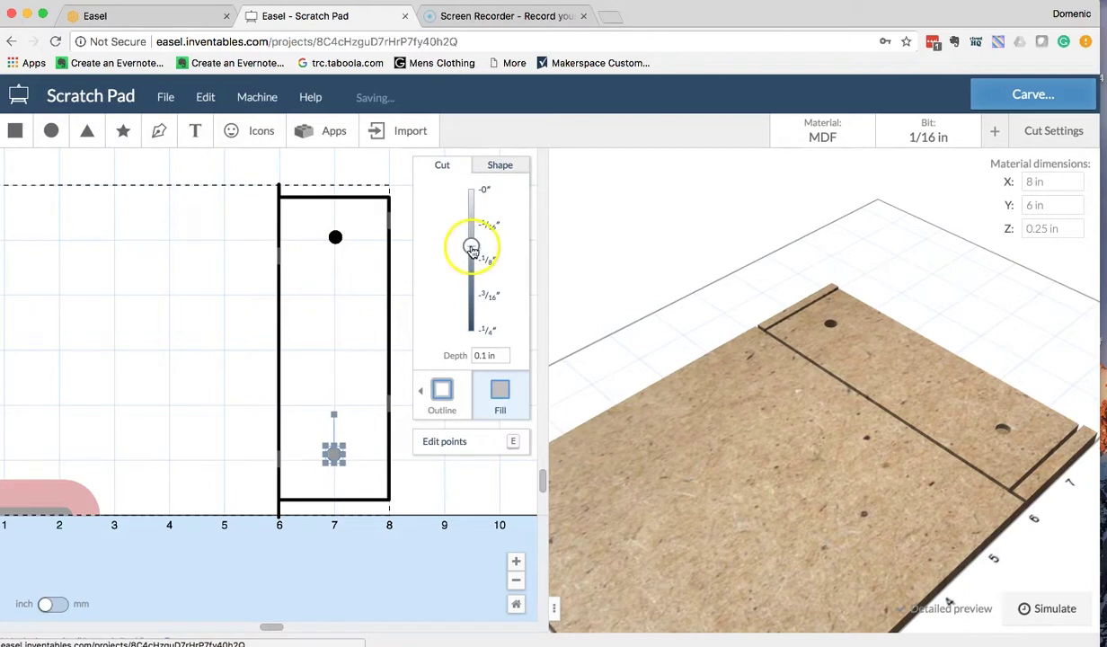
drag(472, 250, 472, 289)
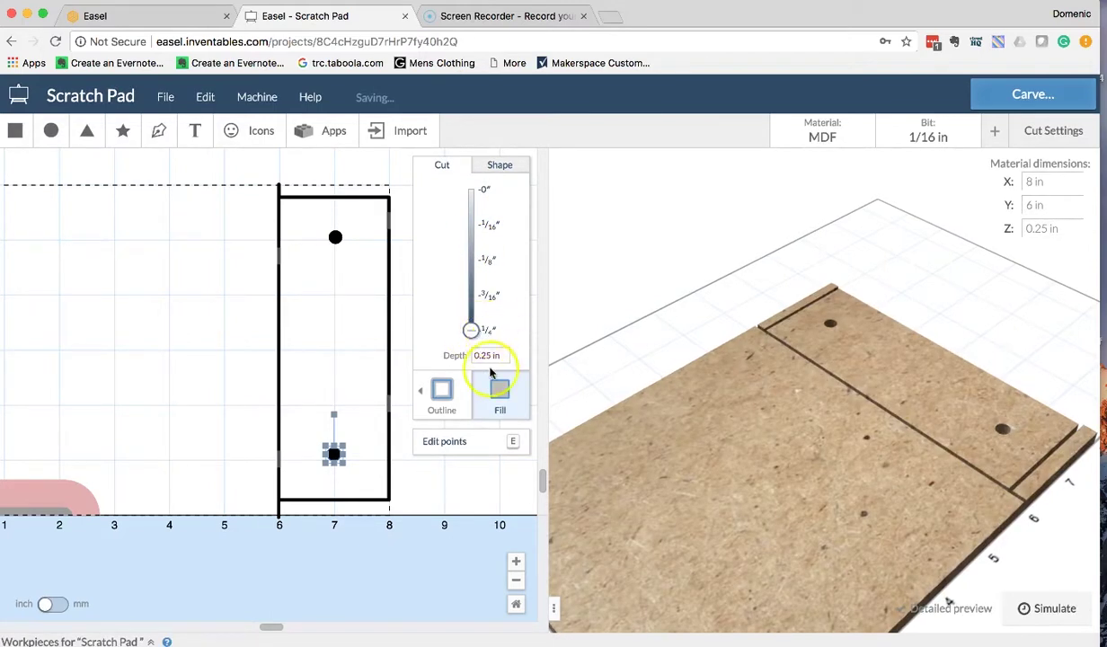
click(435, 469)
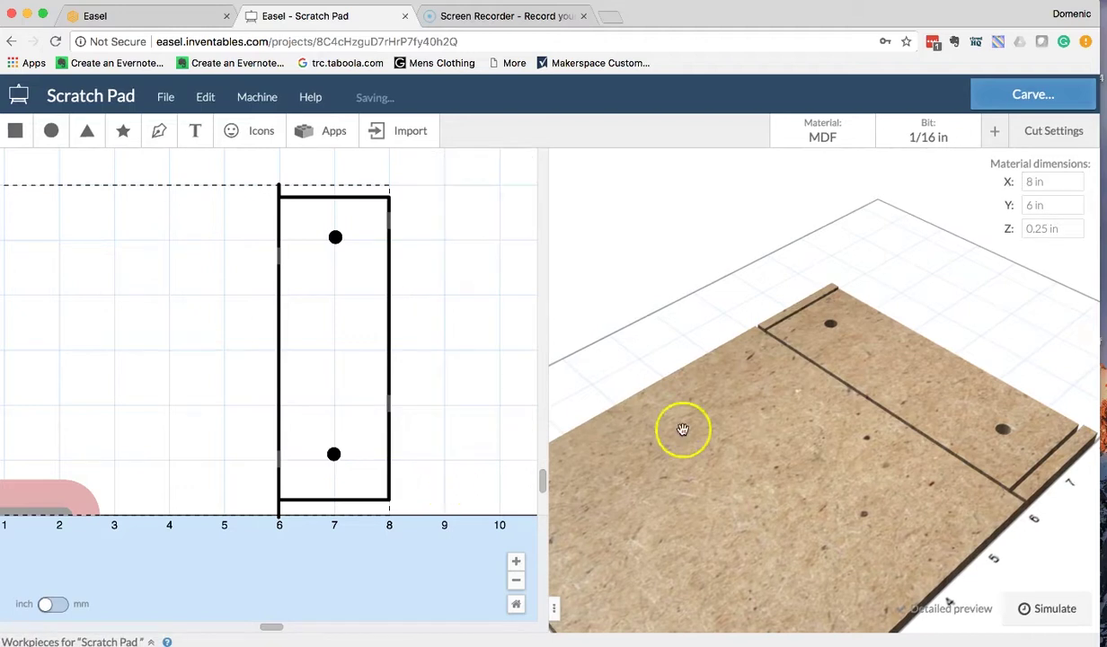
- Check both through holes in the 3D preview and nudge them into line along the rectangle's vertical centreline
drag(744, 386, 884, 473)
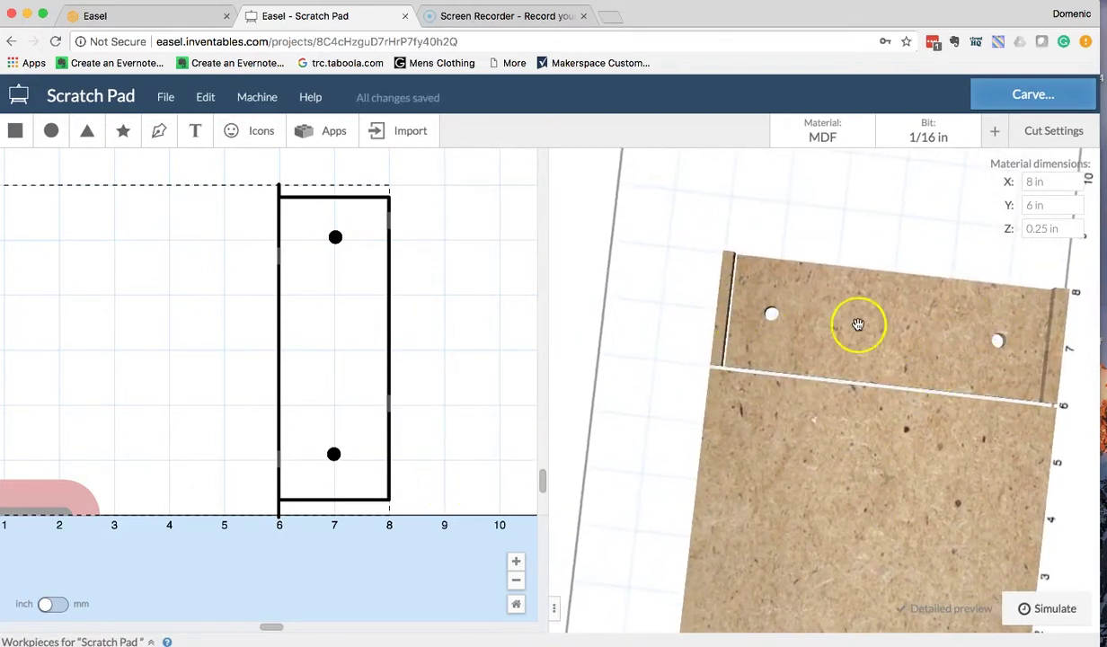
click(333, 456)
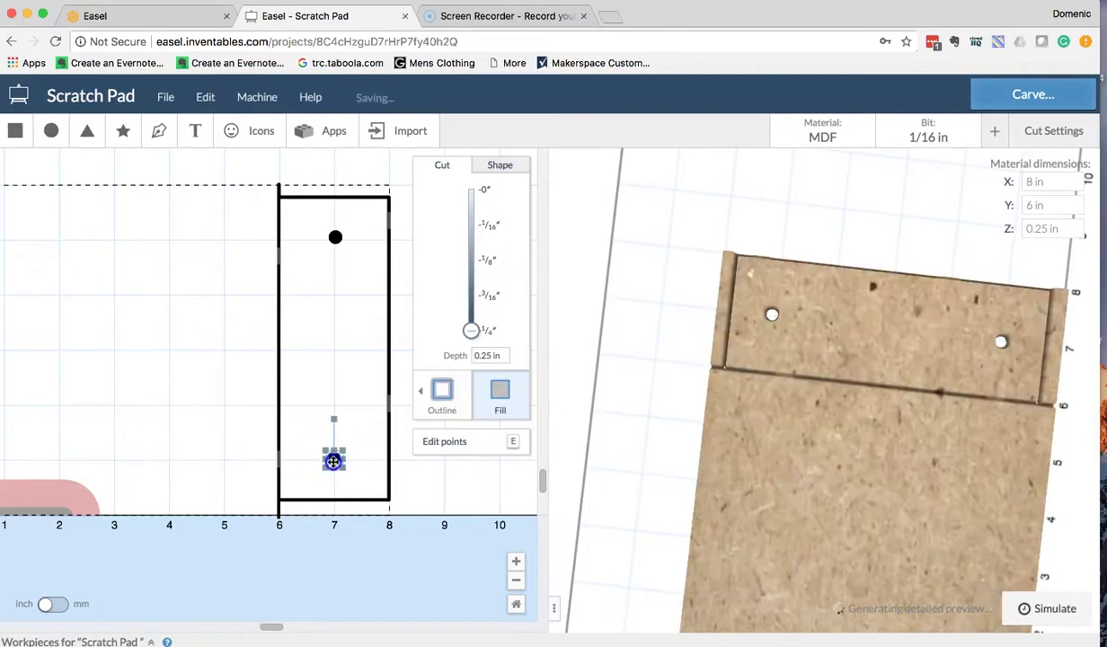
click(335, 237)
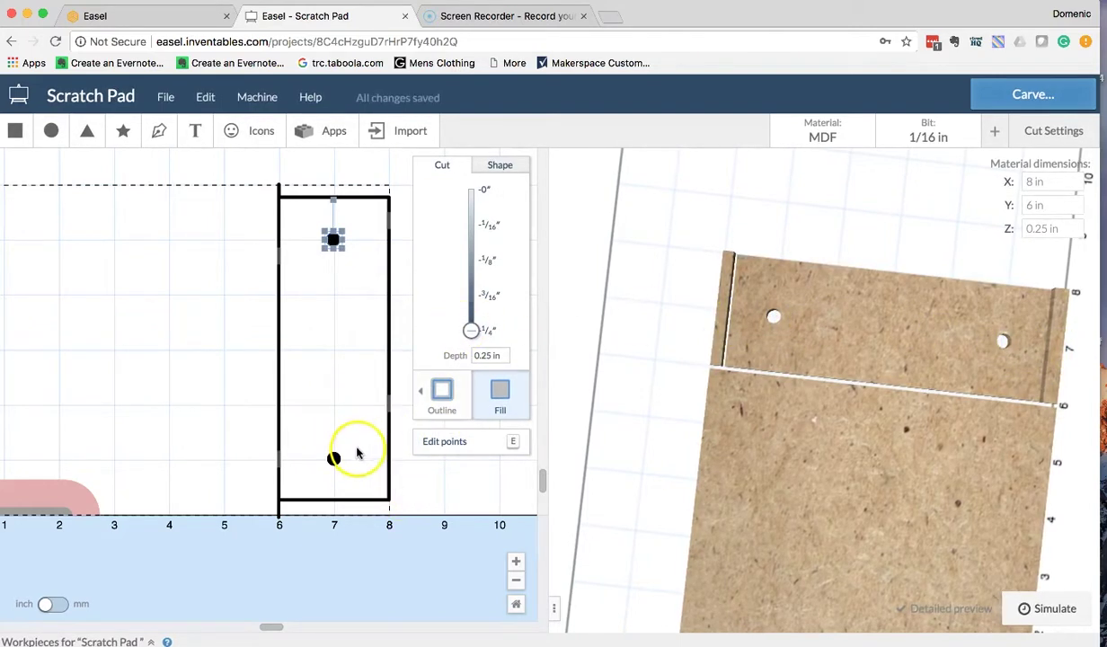
click(405, 350)
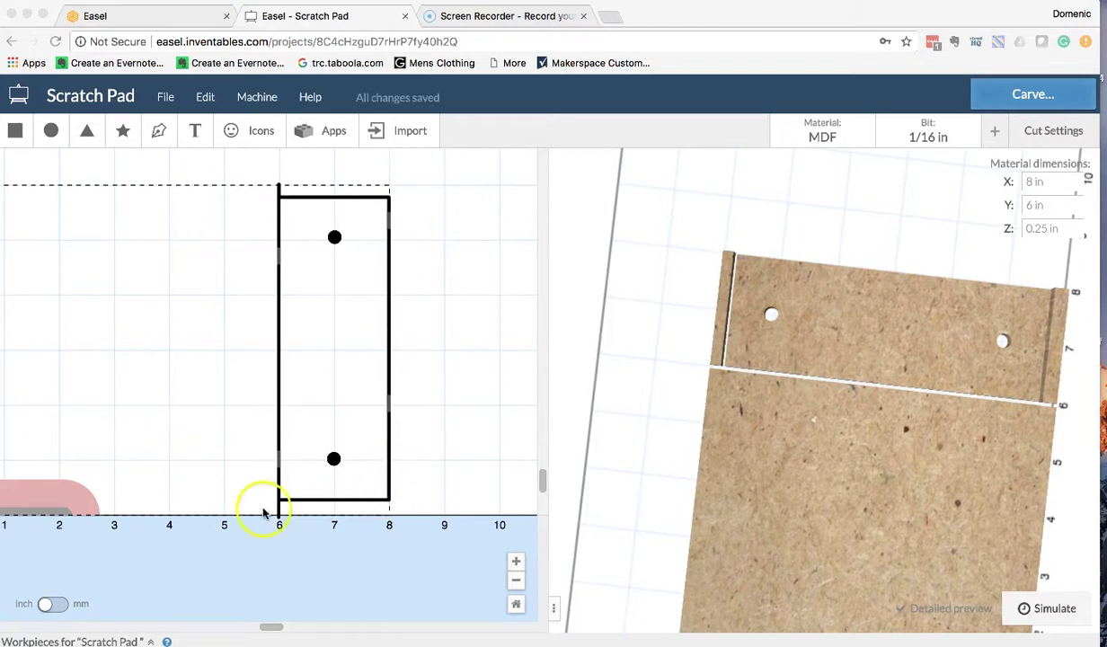
- Select the rectangle together with its two holes and the vertical cut line, and copy them
click(516, 603)
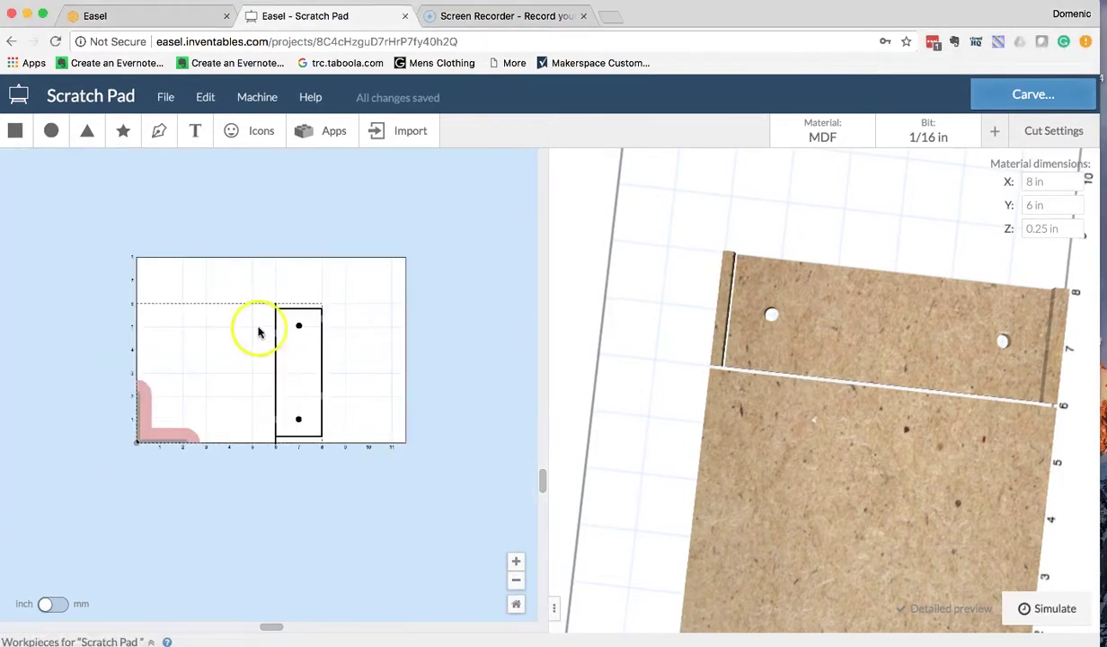
click(350, 298)
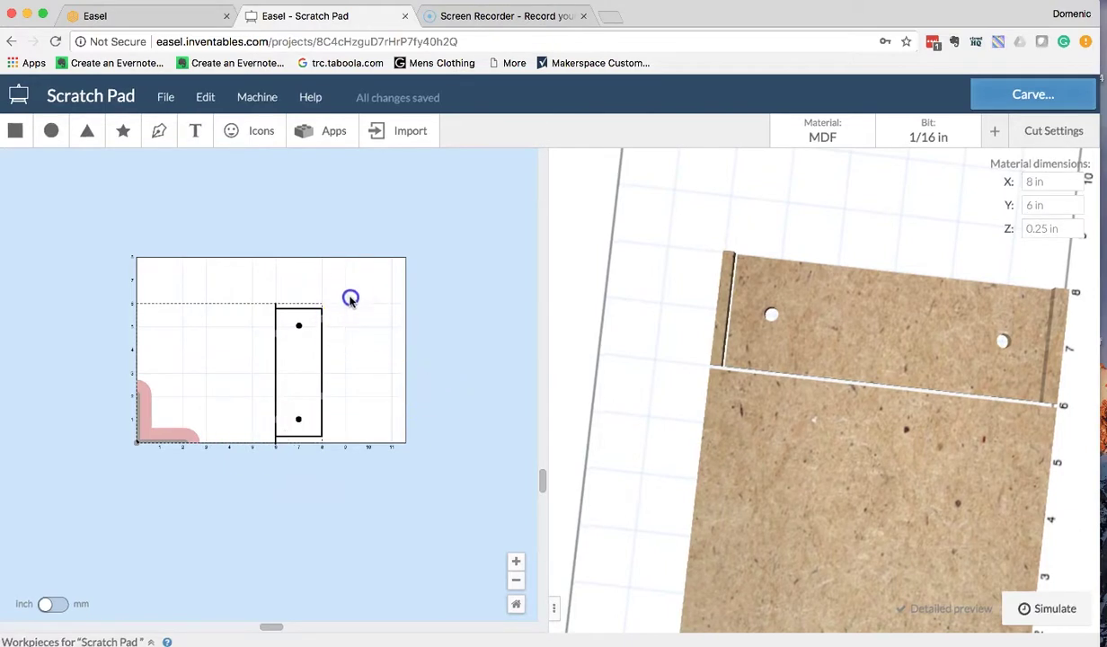
drag(350, 339, 259, 465)
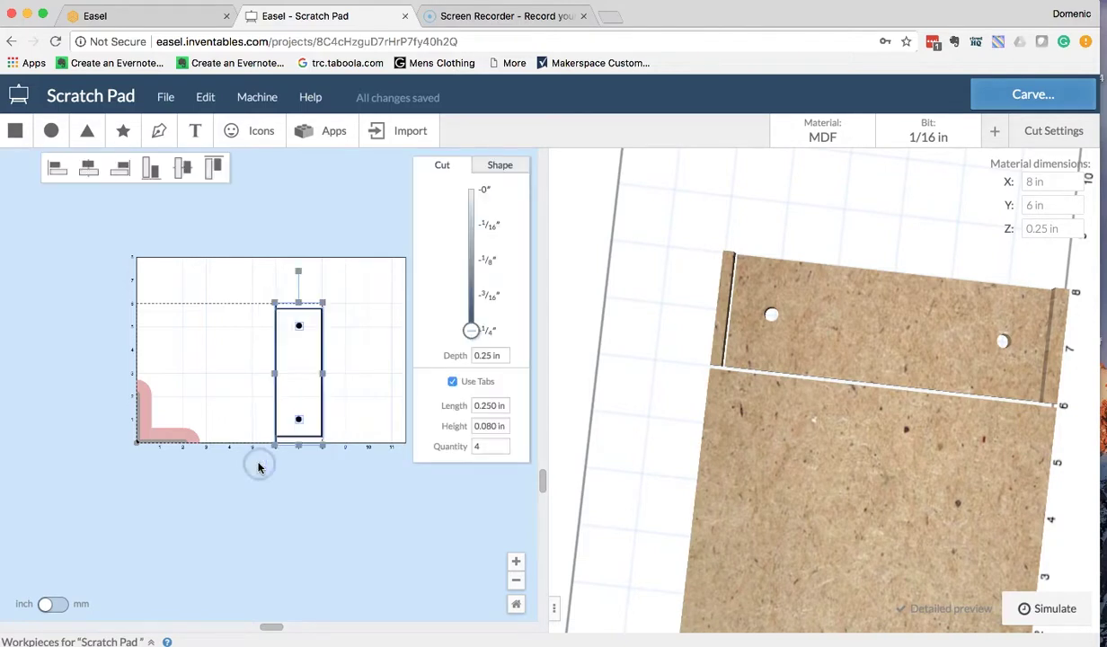
right_click(316, 390)
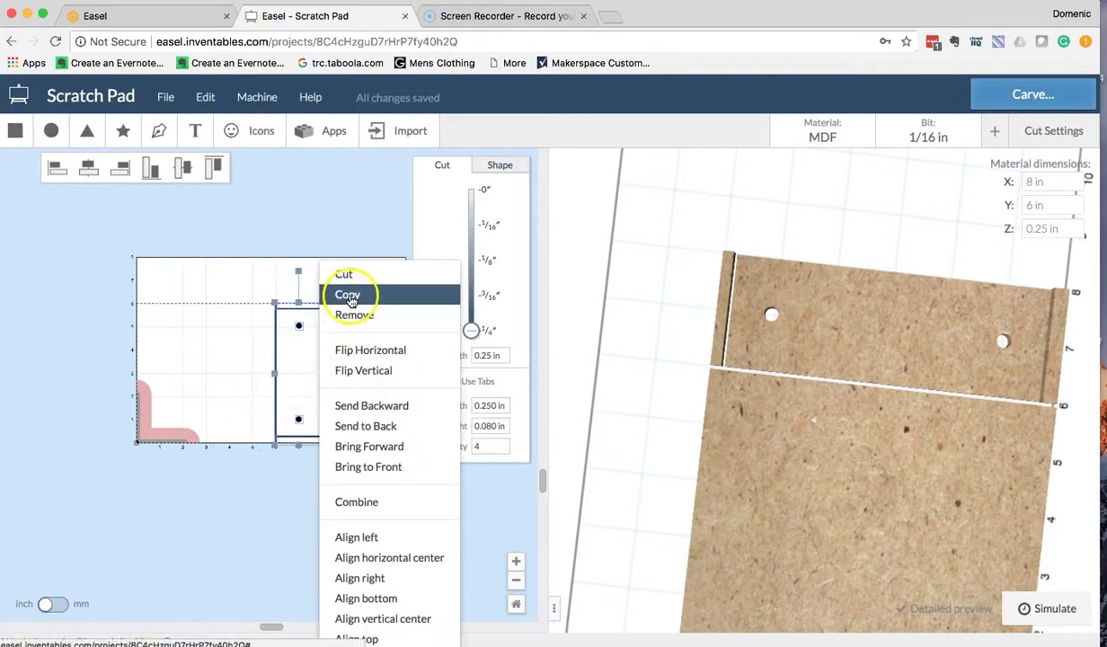
click(349, 296)
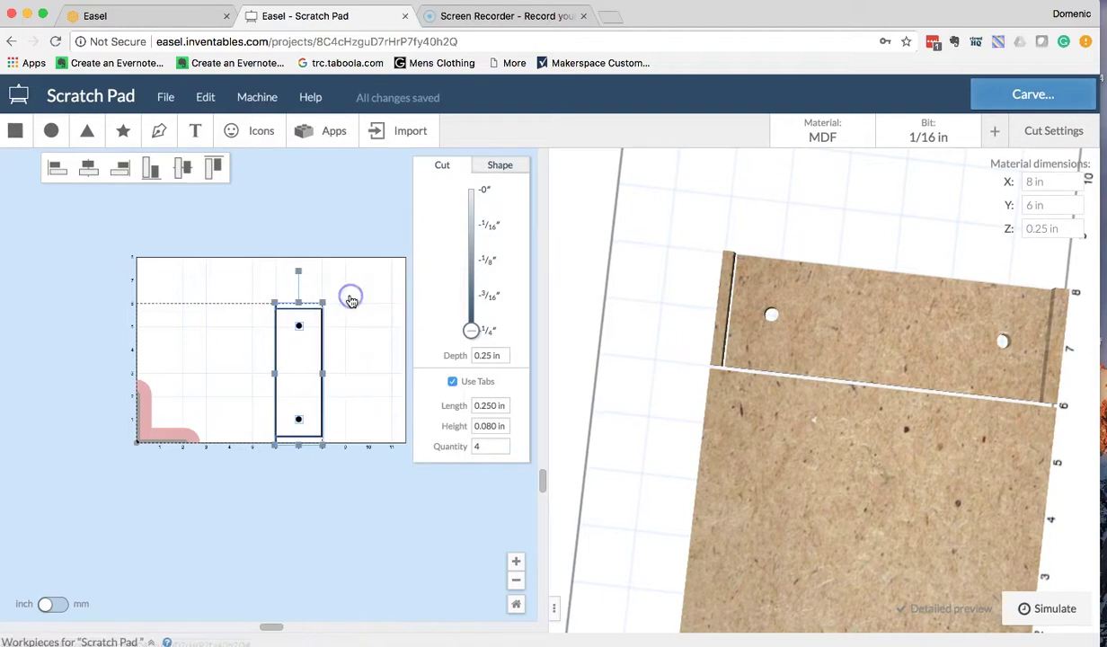
- Paste the copied piece and place it directly left of the original, spanning about X 4 to 6 in
click(234, 312)
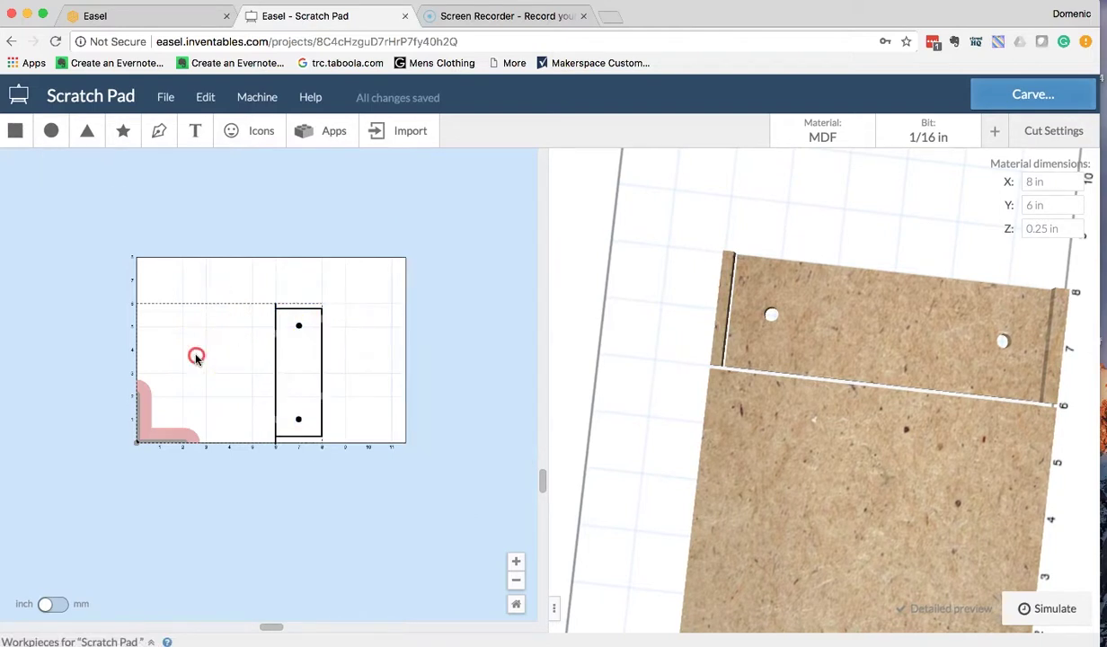
right_click(353, 353)
click(288, 398)
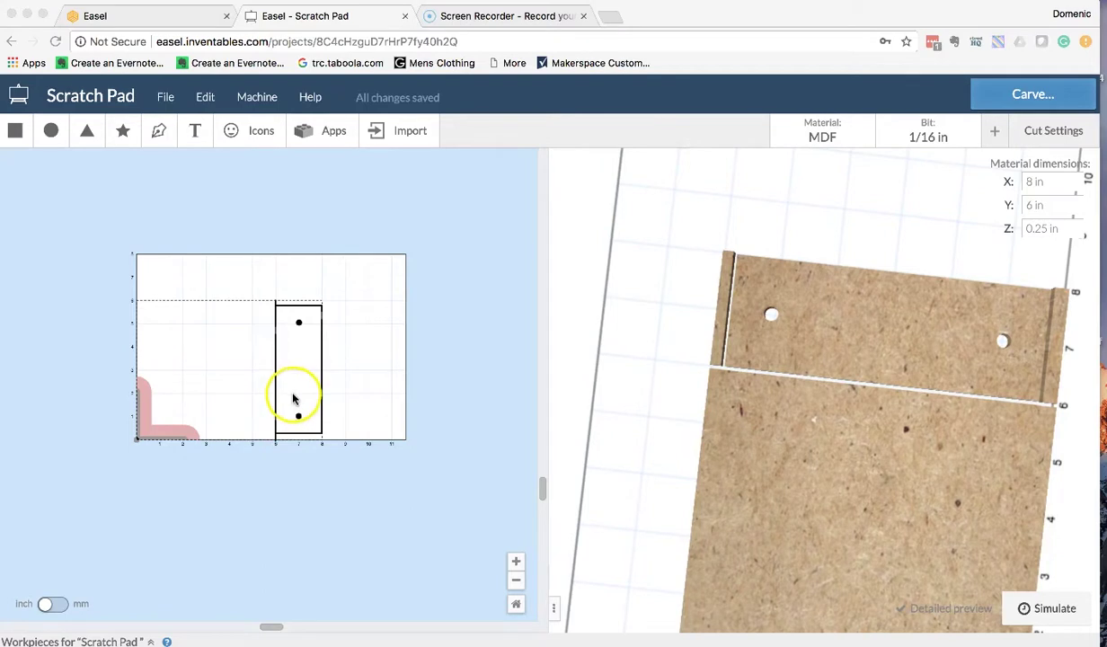
key(super+v)
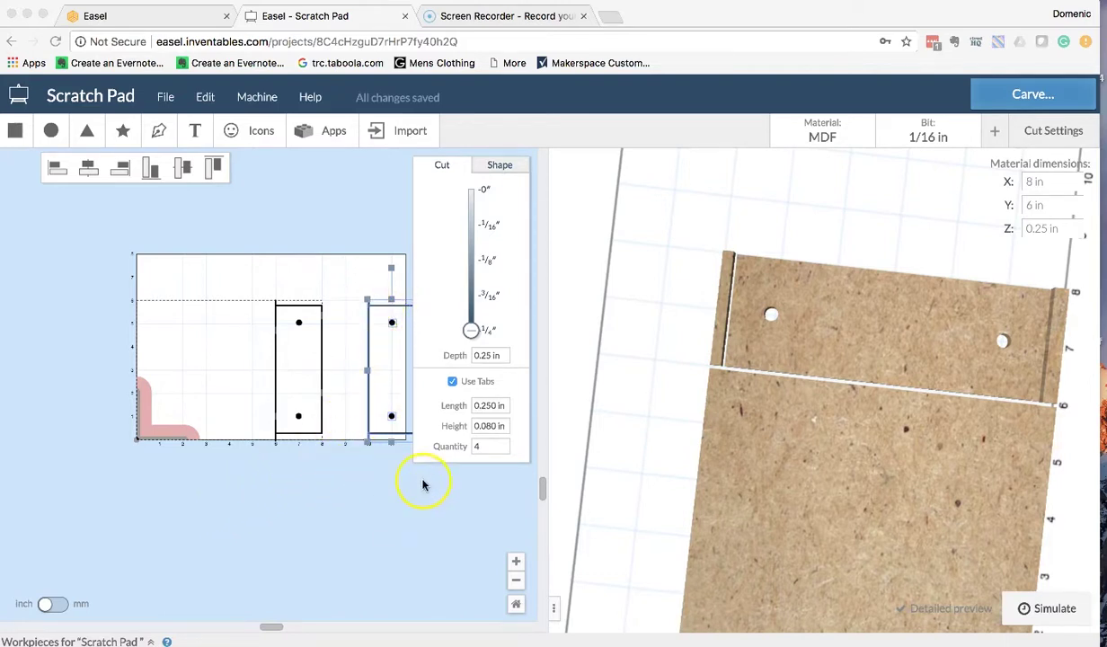
click(368, 393)
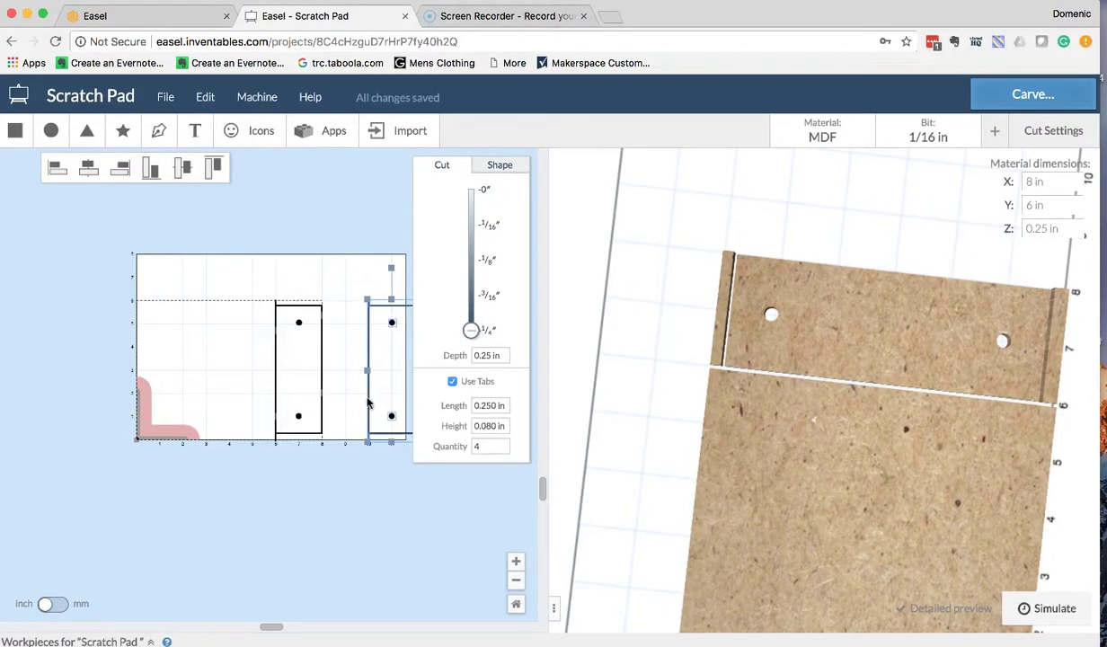
drag(370, 384, 230, 385)
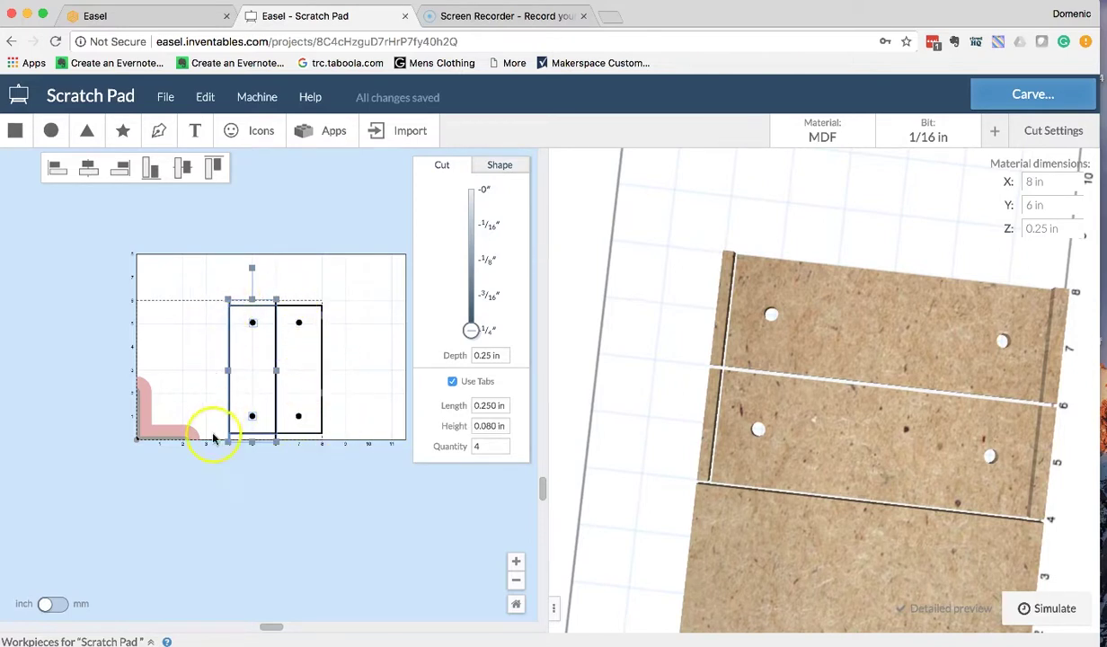
- Delete the copied rectangle outline spanning about X 4 to 6 in, keeping its two holes
click(279, 198)
click(238, 306)
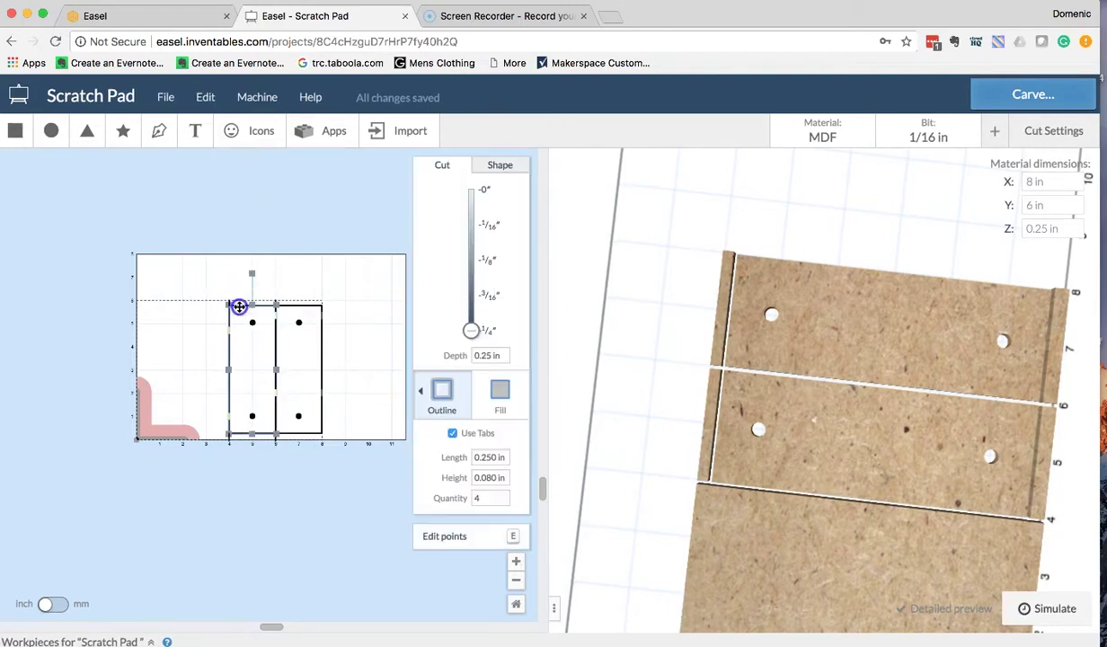
click(229, 343)
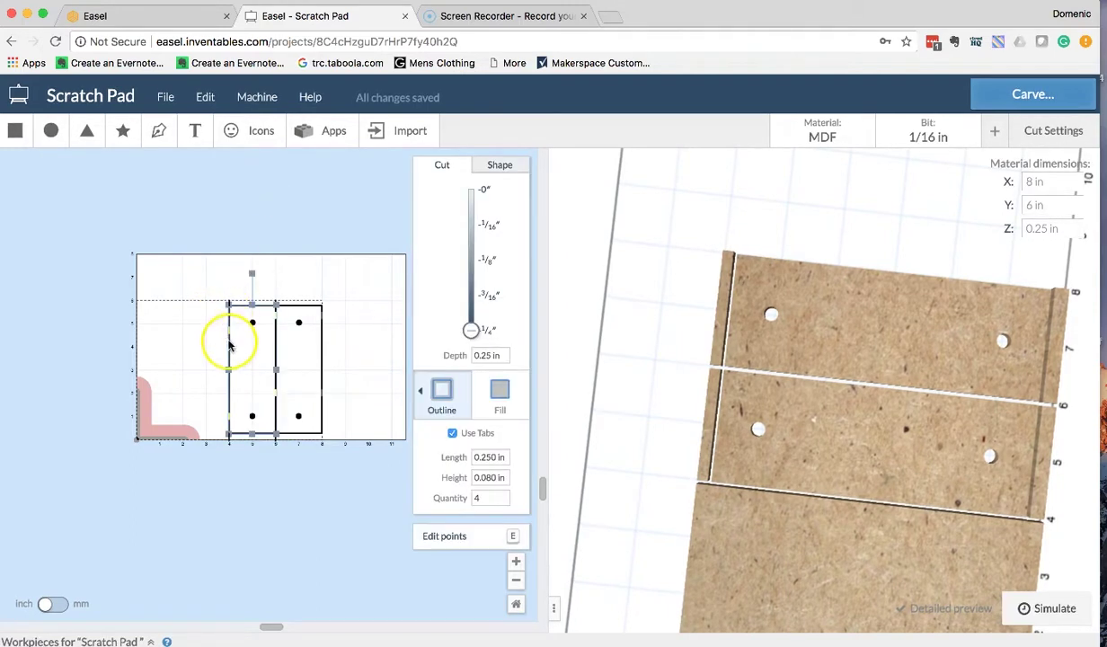
key(Delete)
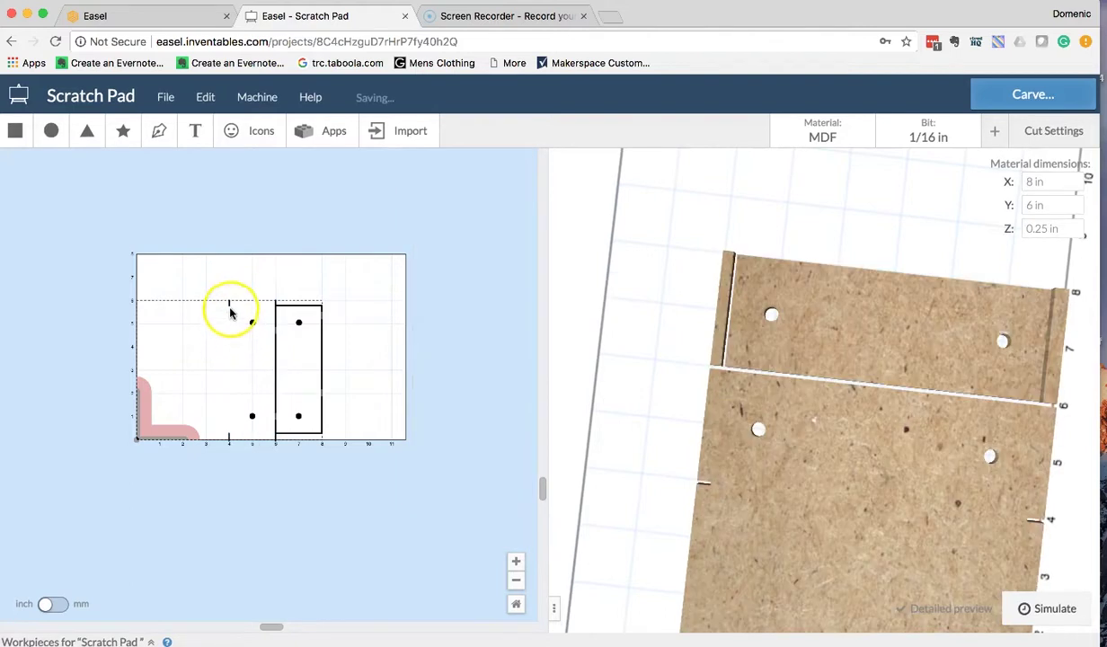
- Delete the leftover upper and lower segments of the copied vertical cut line at X 4 in
click(223, 313)
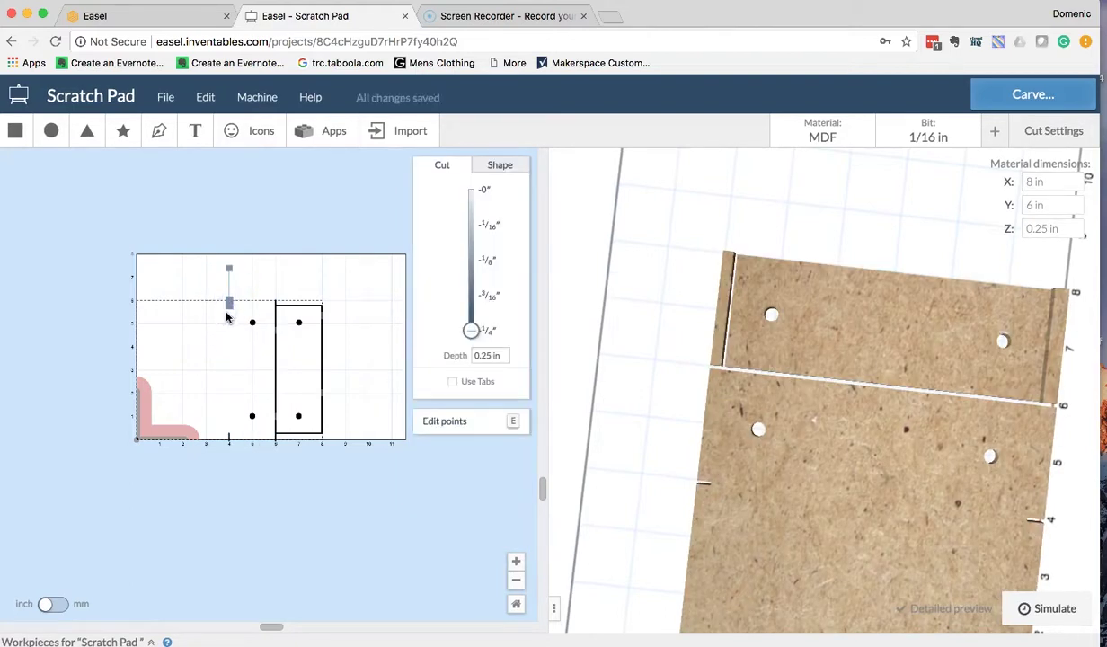
key(Delete)
click(230, 428)
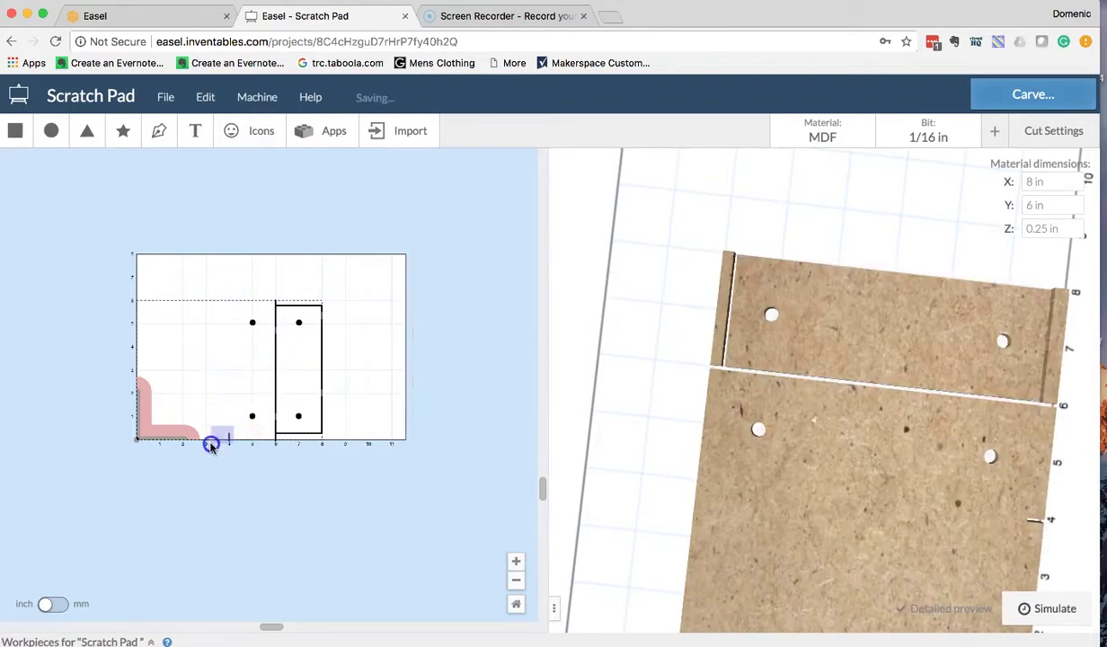
click(216, 440)
key(Delete)
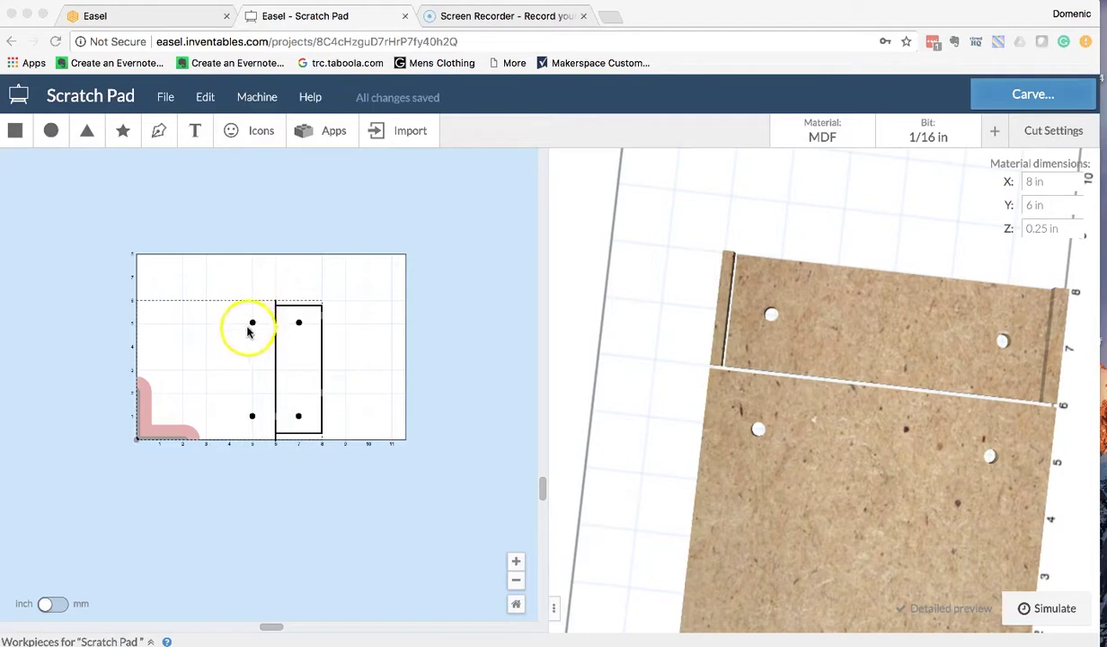
- Add a filled circle and set its width and height to 0.75 in
click(52, 132)
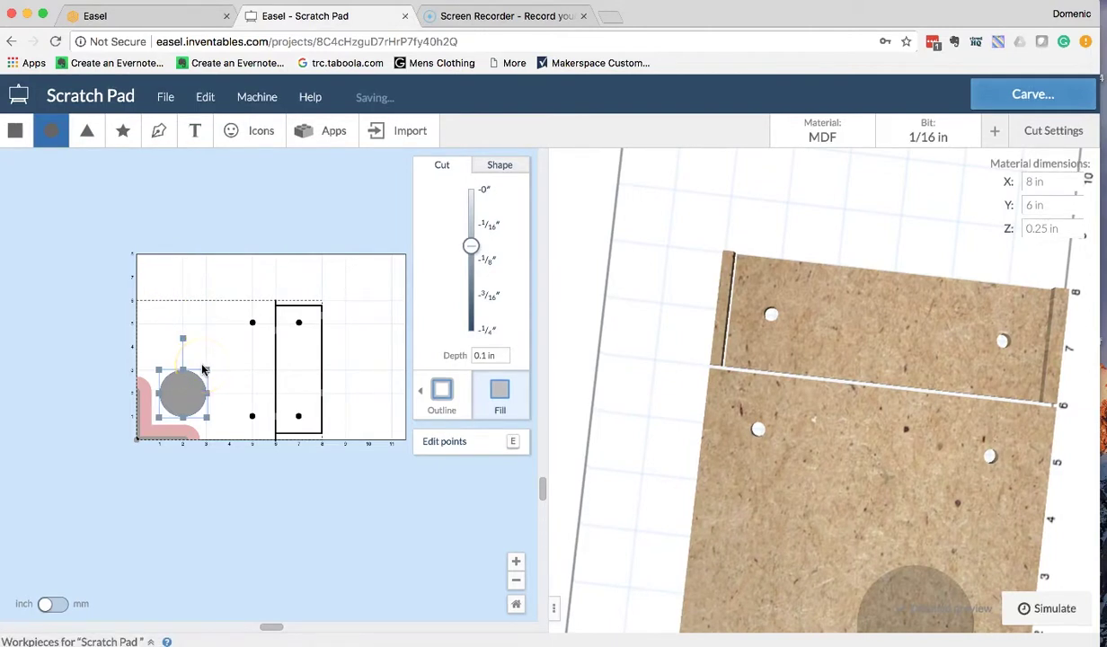
click(498, 166)
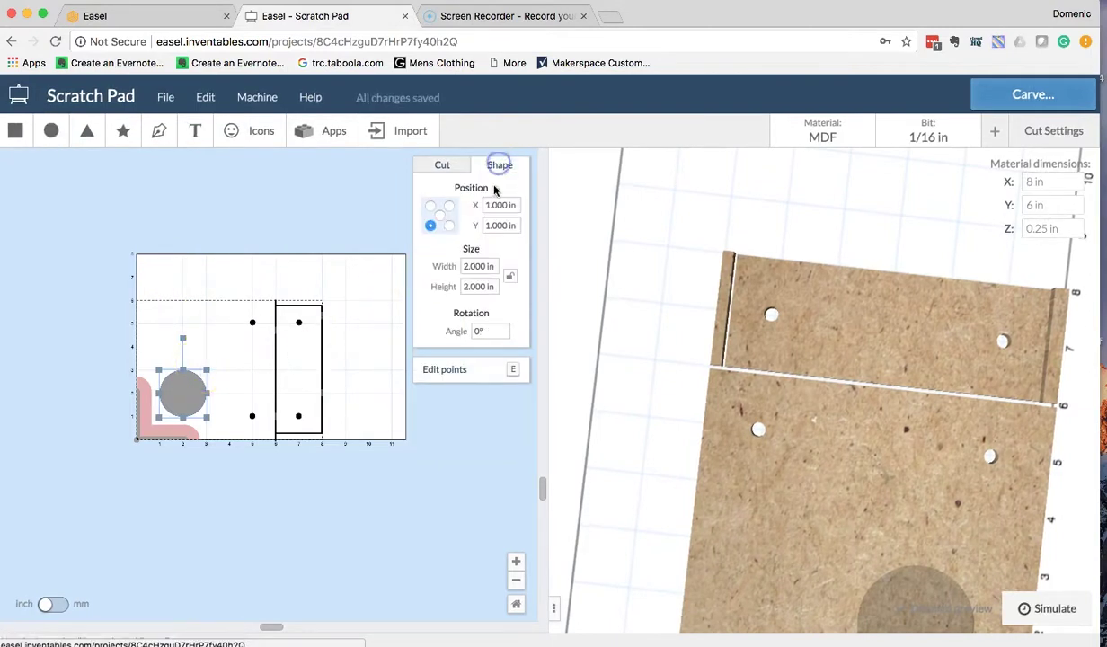
click(471, 266)
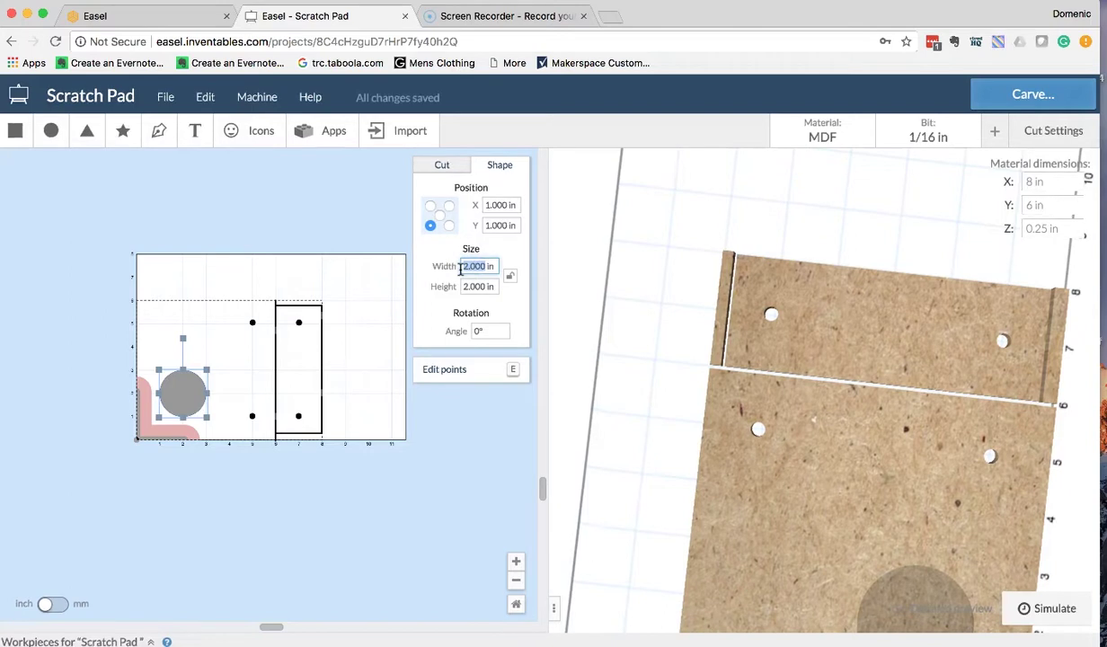
text(1)
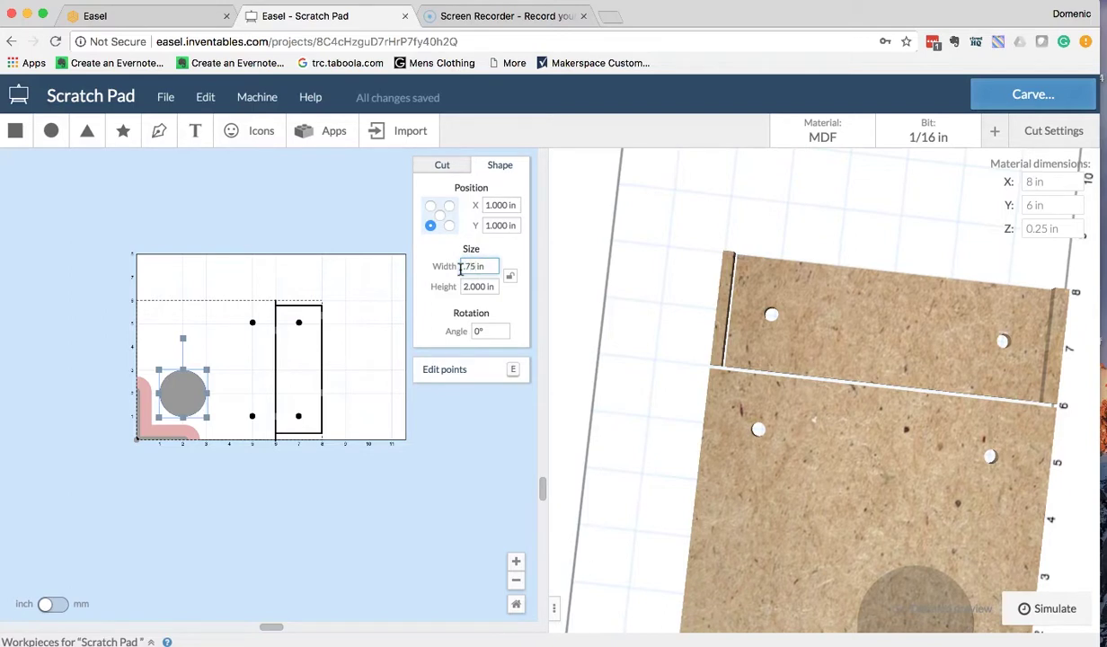
key(Tab)
key(BackSpace)
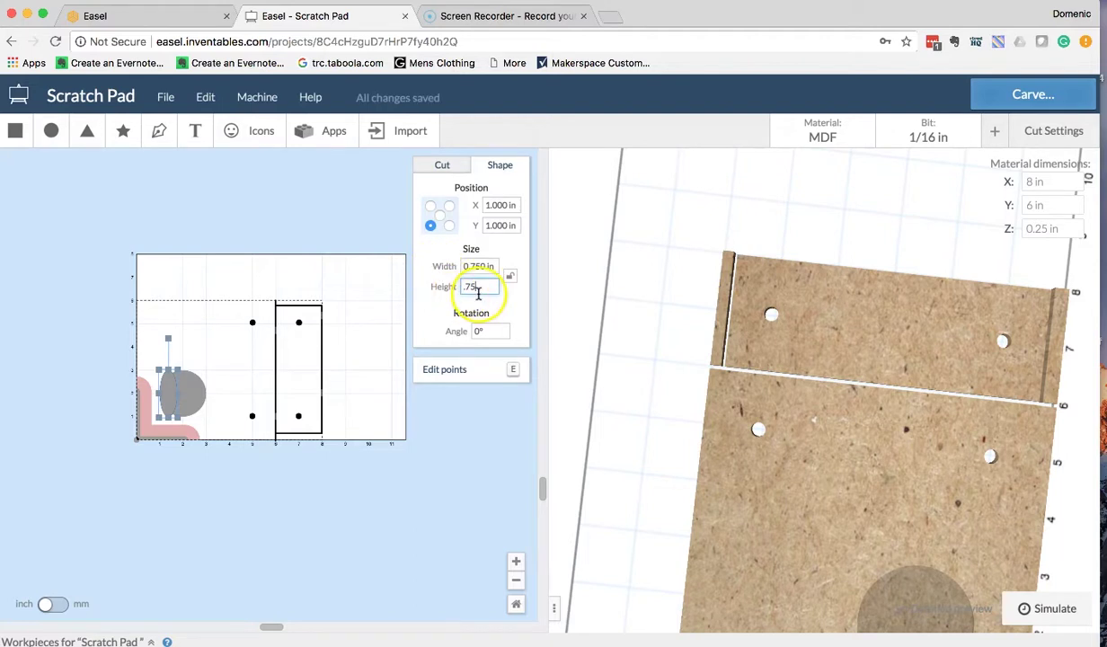
key(Return)
key(super+z)
key(super+z)
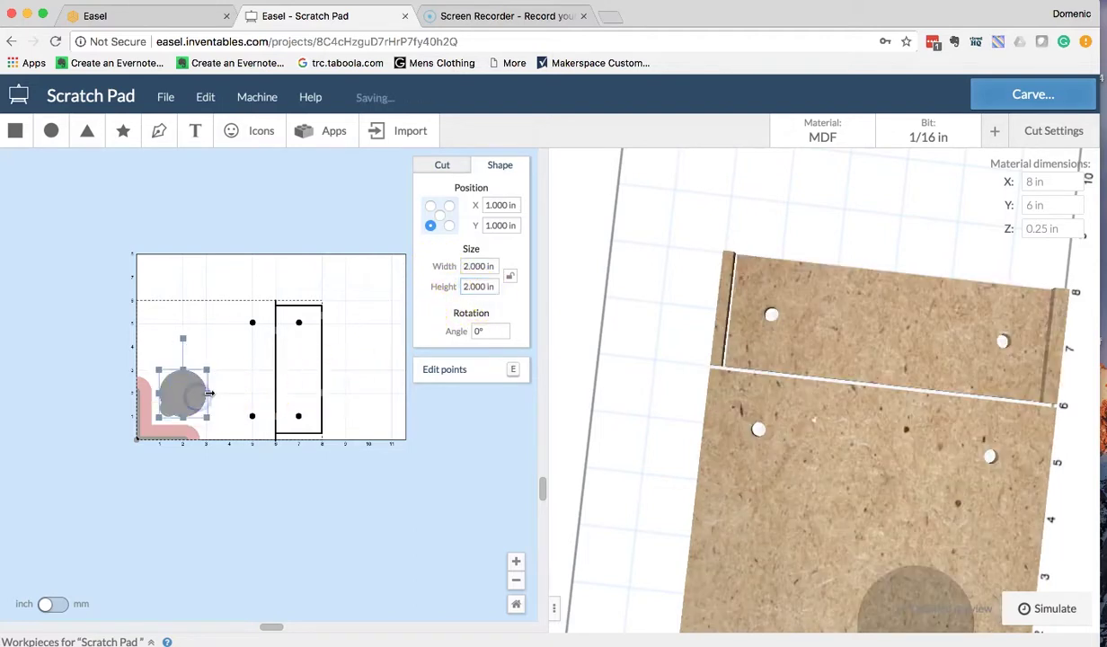
click(208, 393)
- Centre the 0.75 in circle over the upper hole near X 5 in, cut 0.125 in deep, and send it to the back
drag(165, 406, 231, 368)
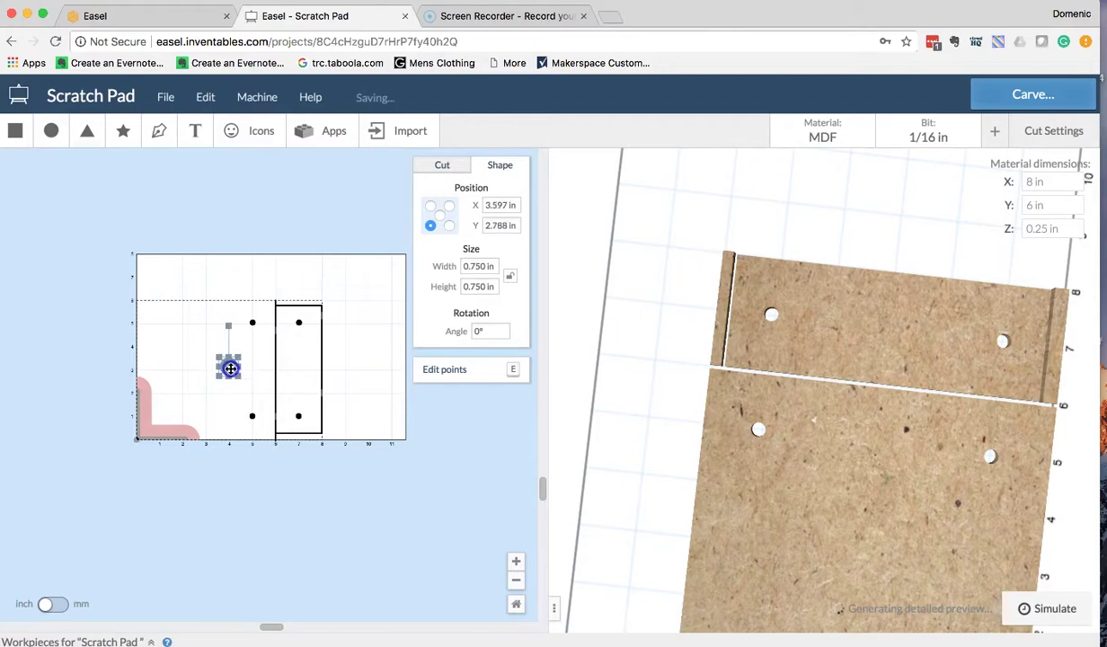
drag(253, 325, 253, 325)
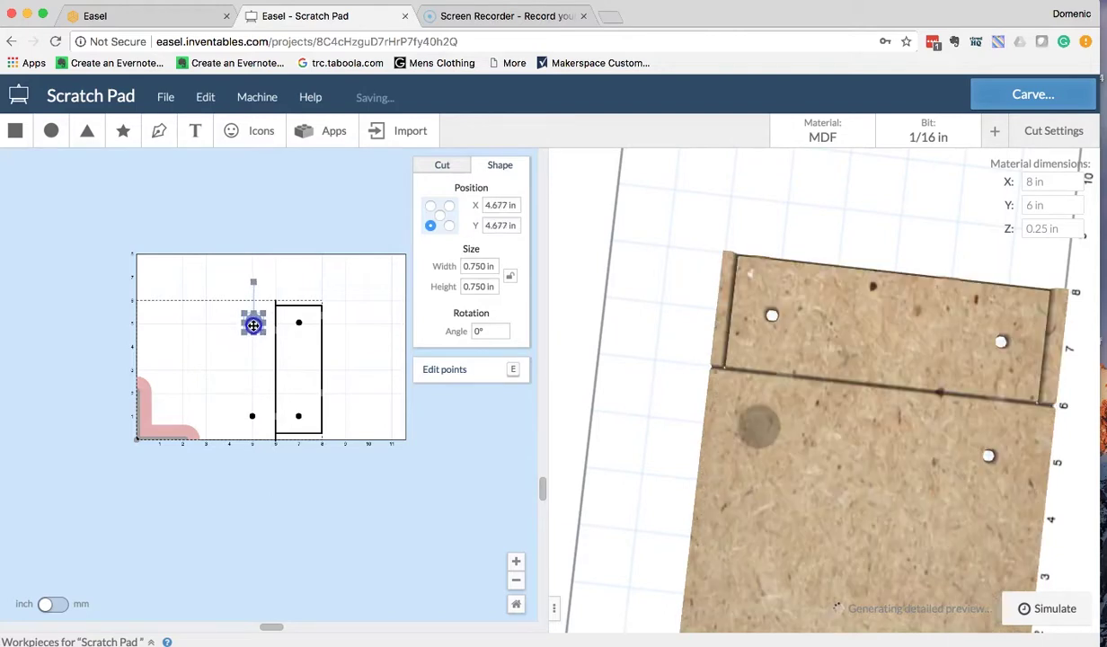
scroll(253, 325, up, 5)
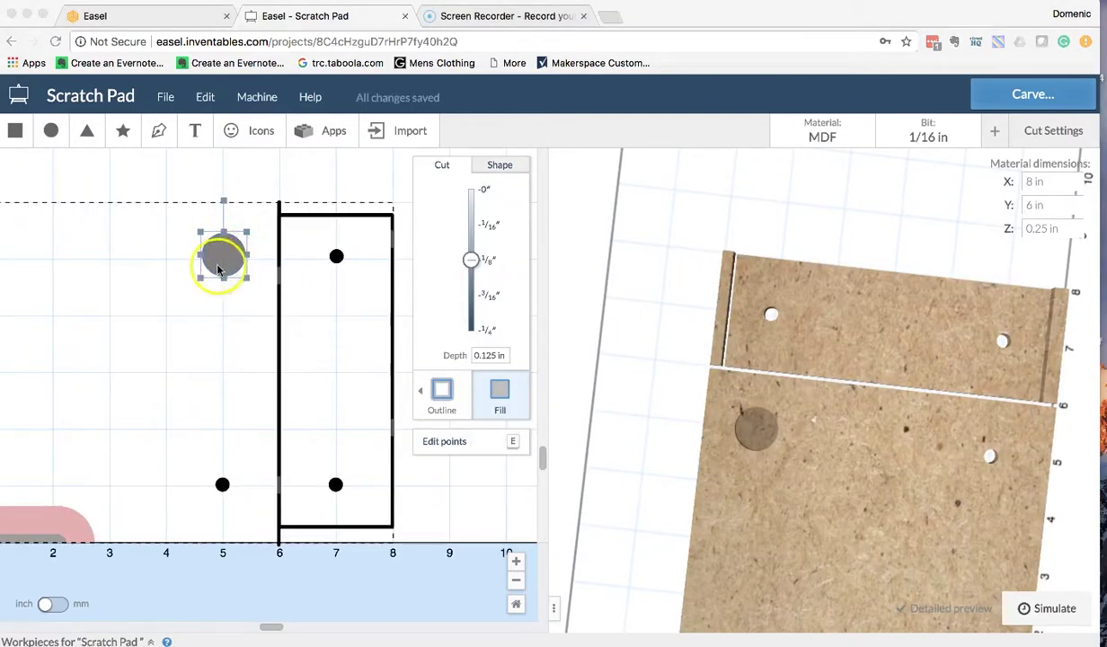
right_click(224, 260)
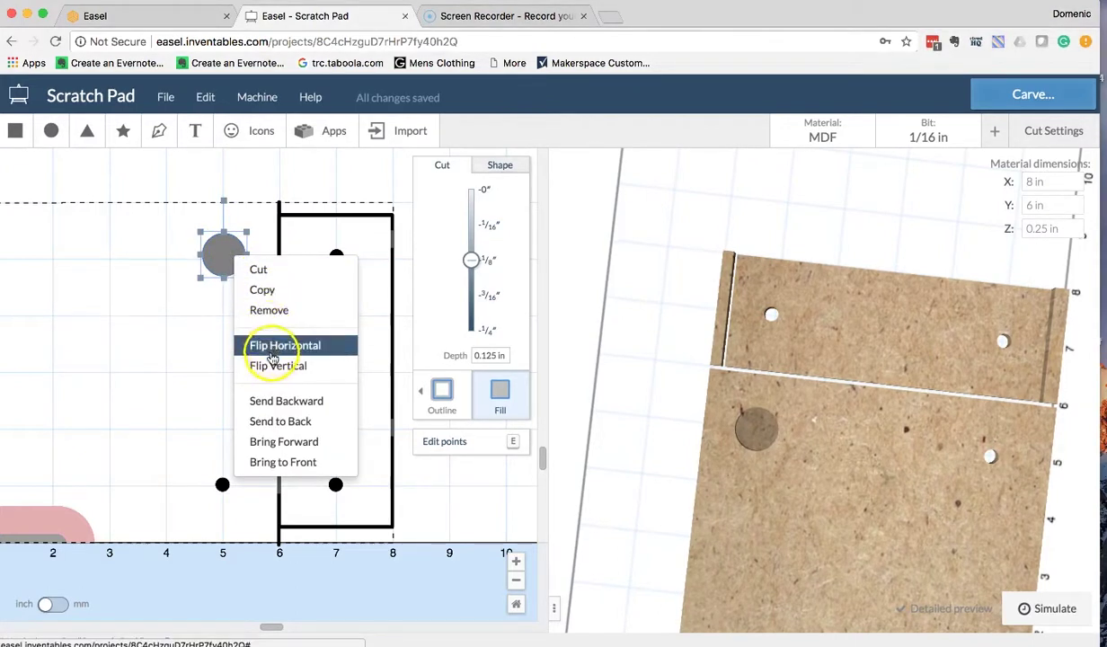
click(296, 422)
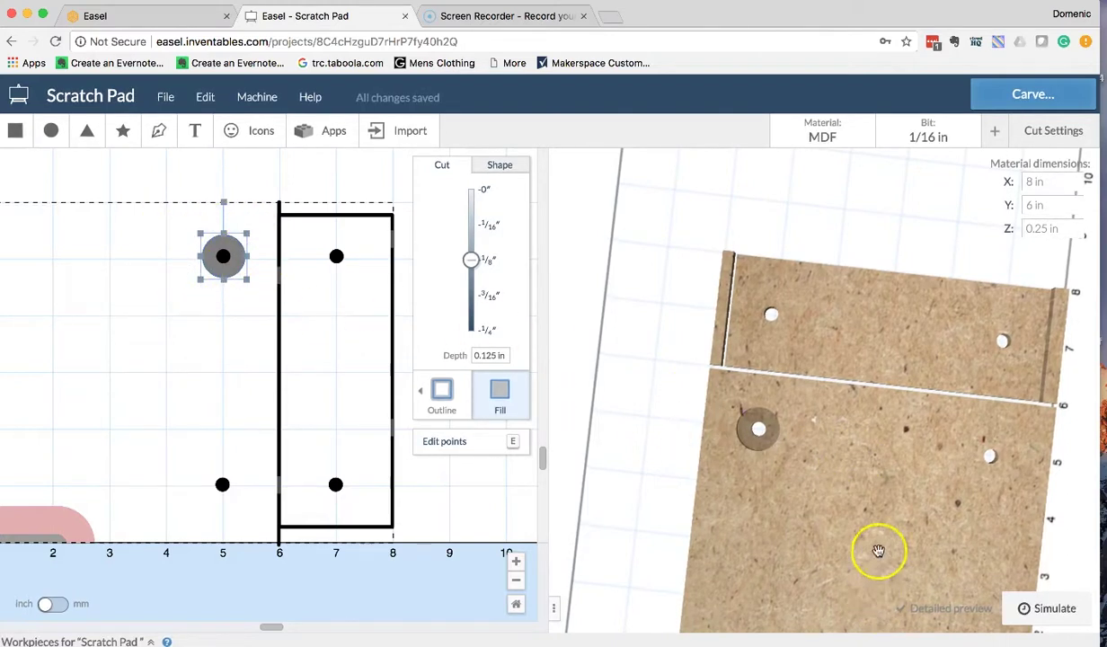
drag(879, 550, 655, 438)
scroll(755, 403, up, 3)
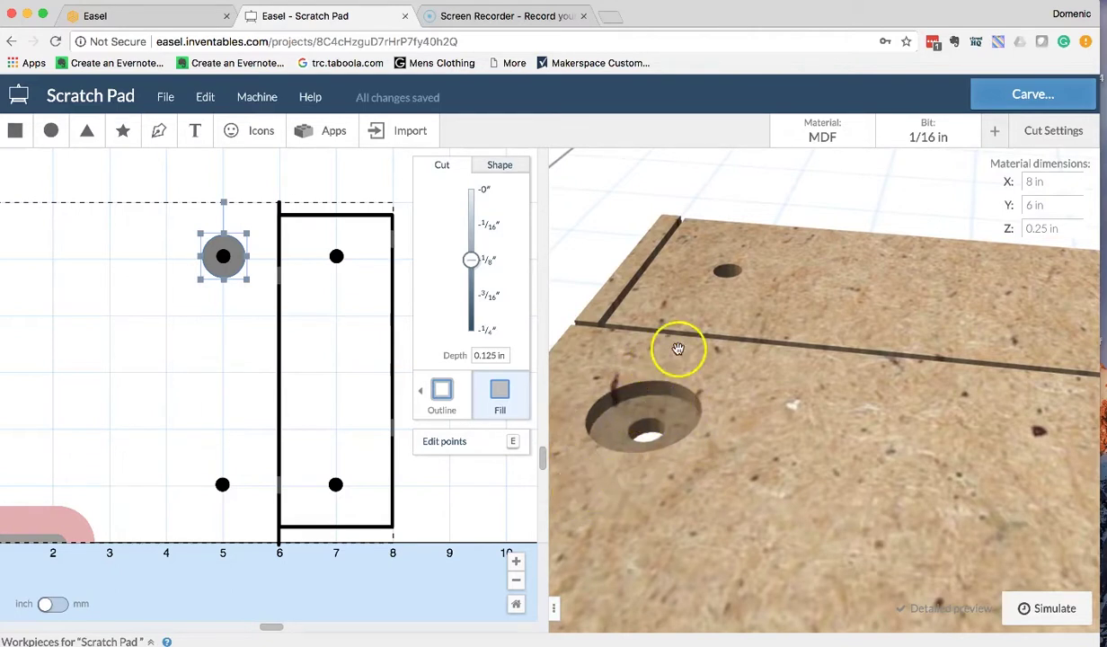
scroll(676, 498, up, 5)
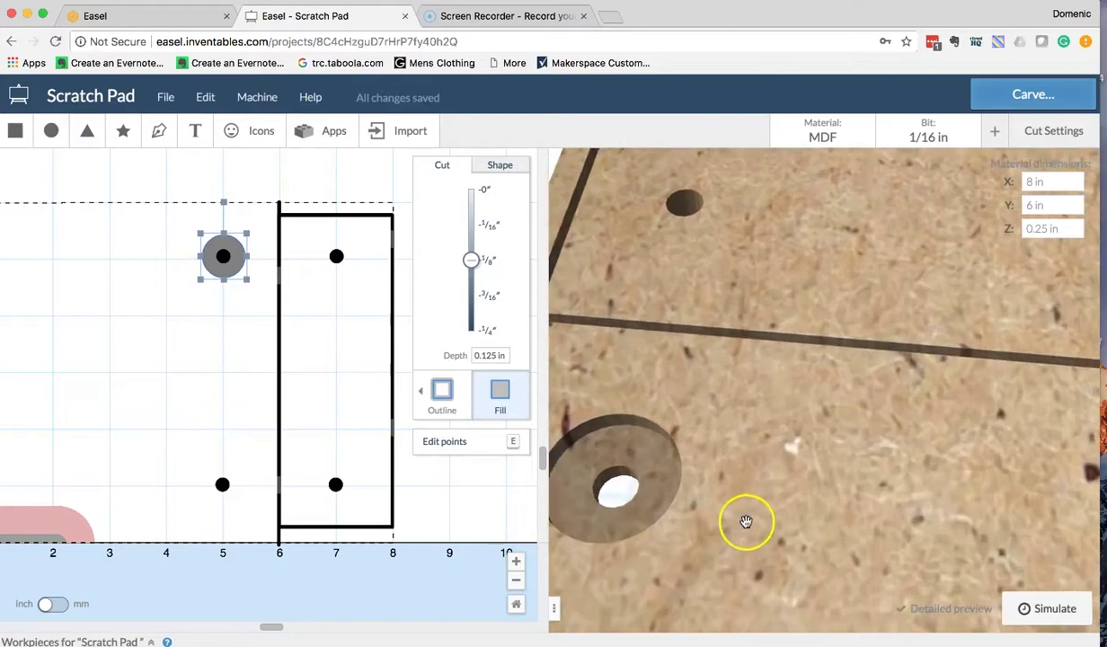
scroll(746, 522, down, 10)
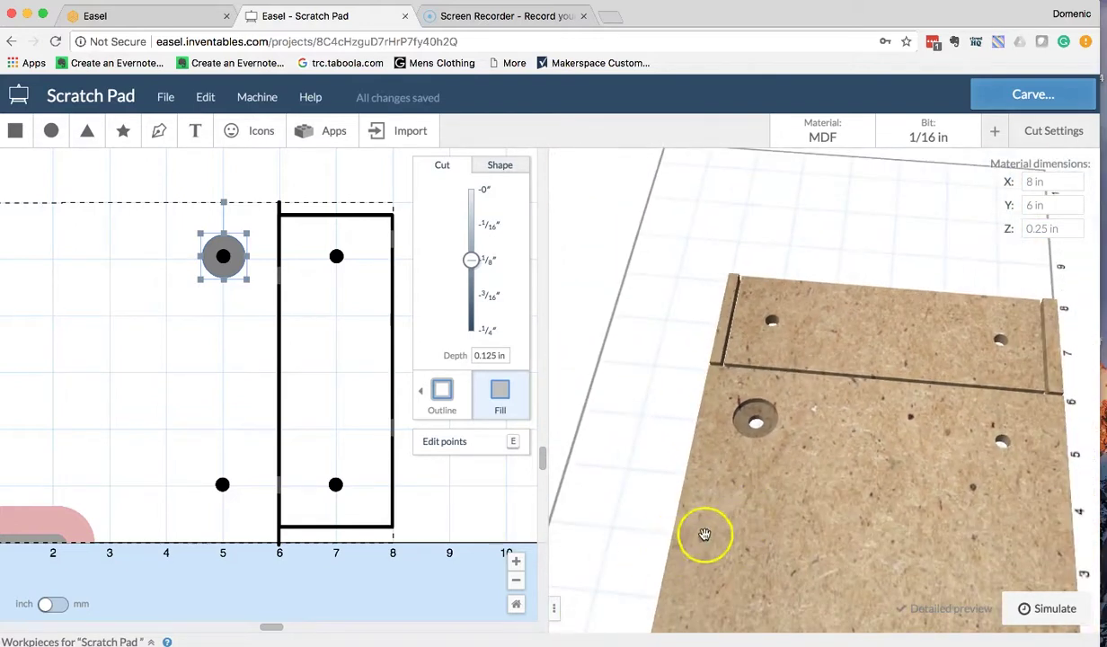
click(225, 359)
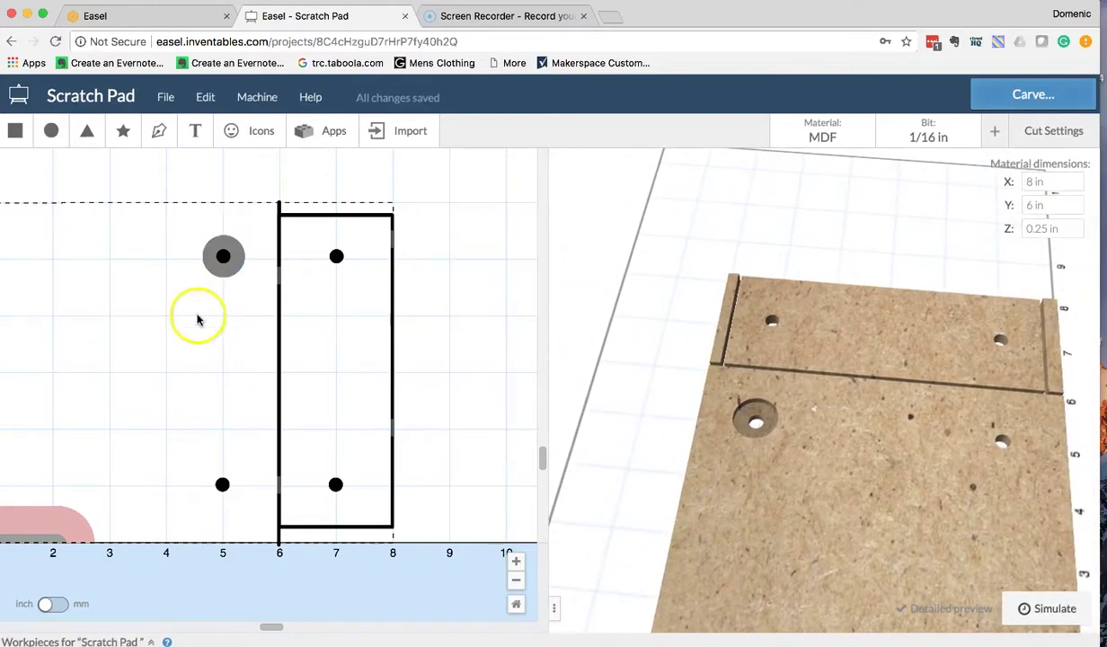
- Add a second filled circle and set its width and height to 0.75 in for the lower hole
click(51, 130)
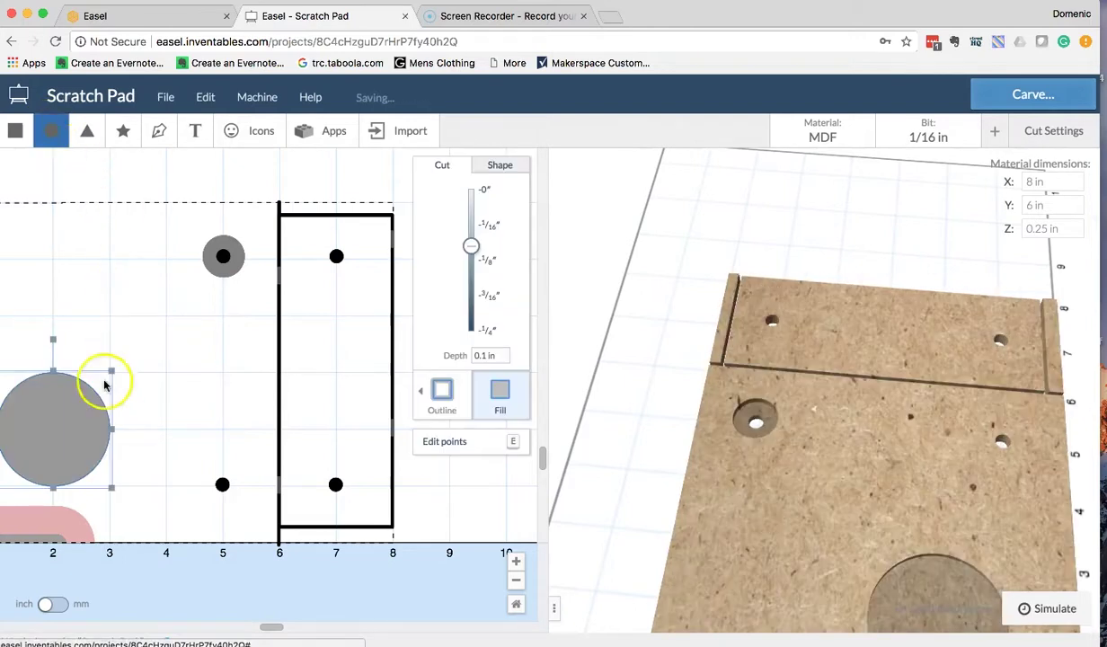
click(490, 166)
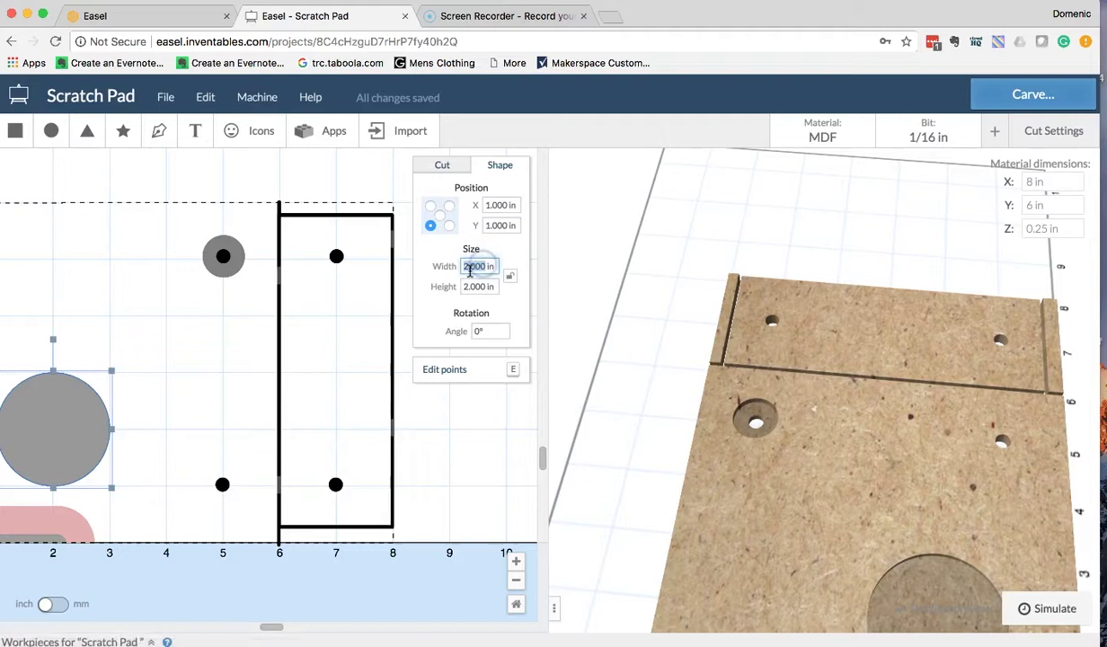
key(Tab)
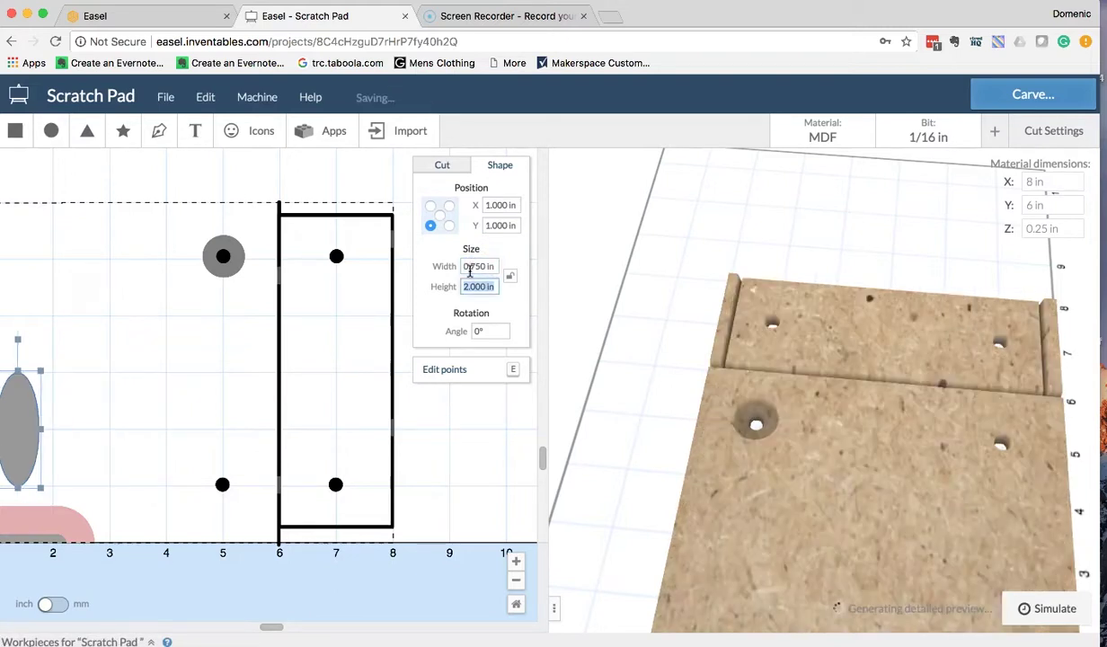
key(BackSpace)
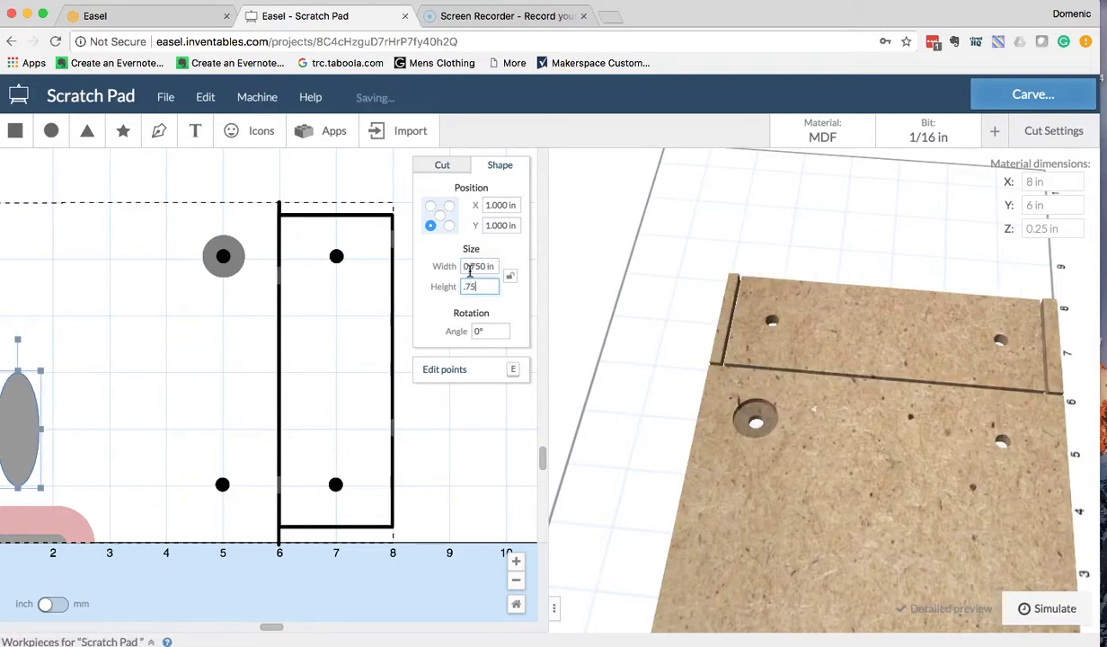
text(.75)
key(Return)
click(447, 267)
- Move the second 0.75 in circle over the lower hole at about X 4.62 in, Y 0.655 in and send it to the back
drag(20, 460, 220, 488)
right_click(220, 487)
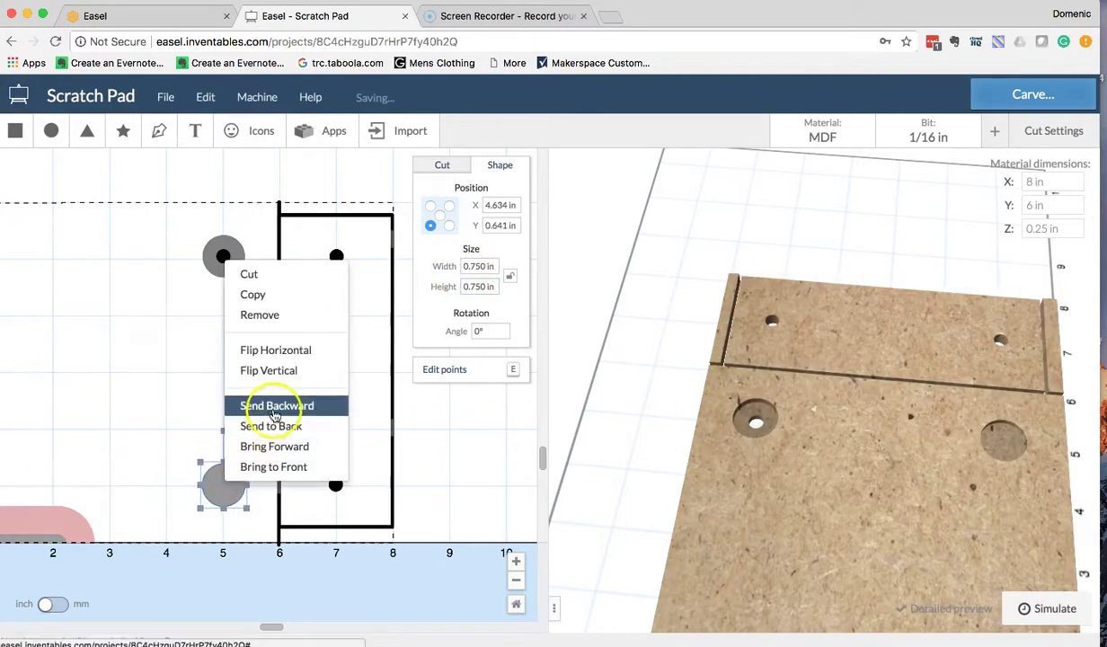
click(275, 427)
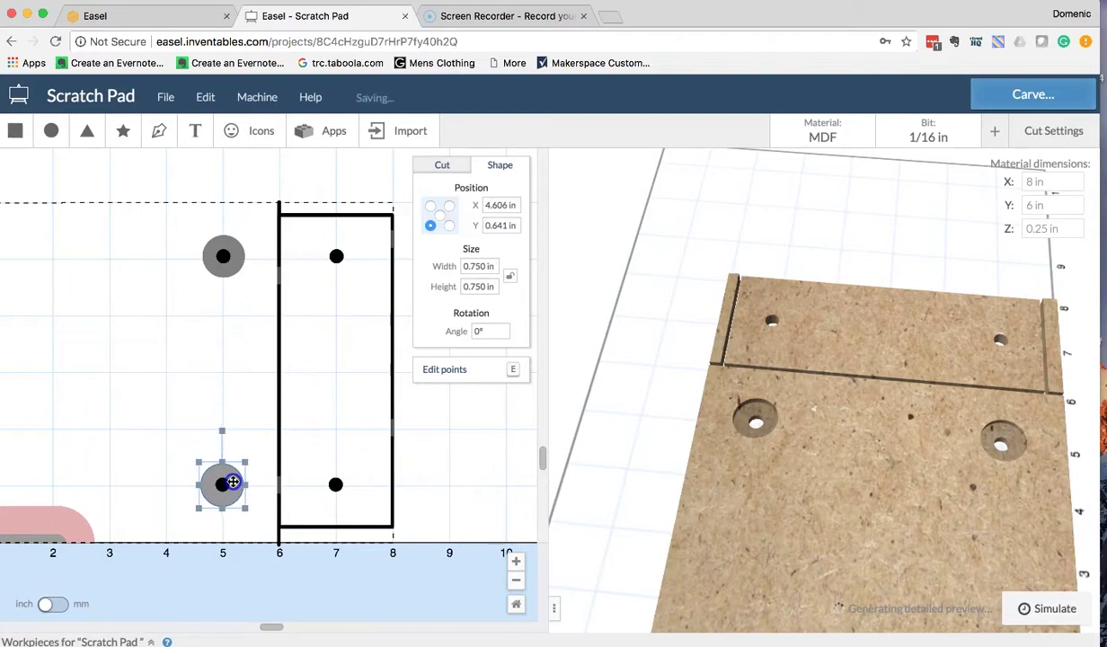
drag(233, 481, 232, 481)
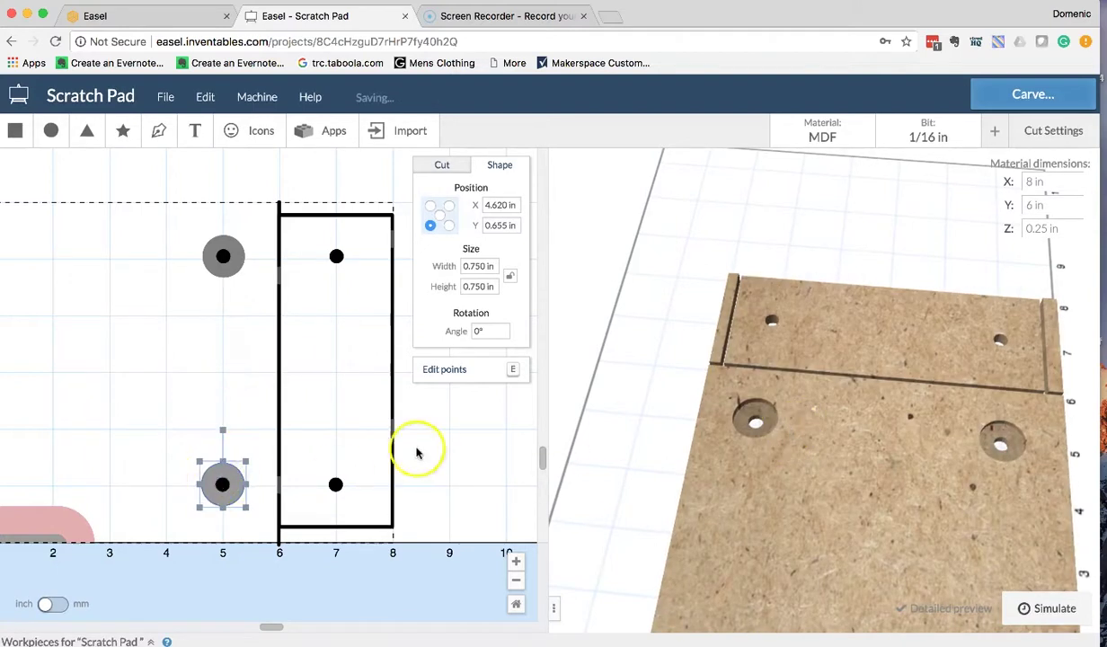
click(151, 361)
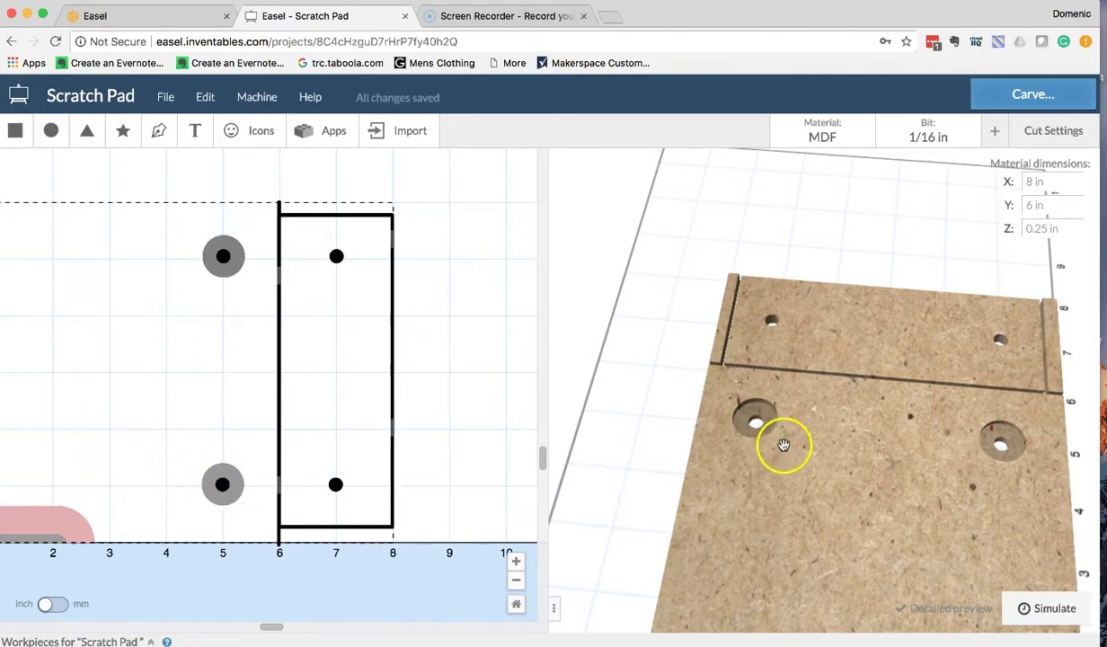
- Add a text object in the Bangers font and replace its placeholder wording with the person's first name
drag(860, 474, 796, 356)
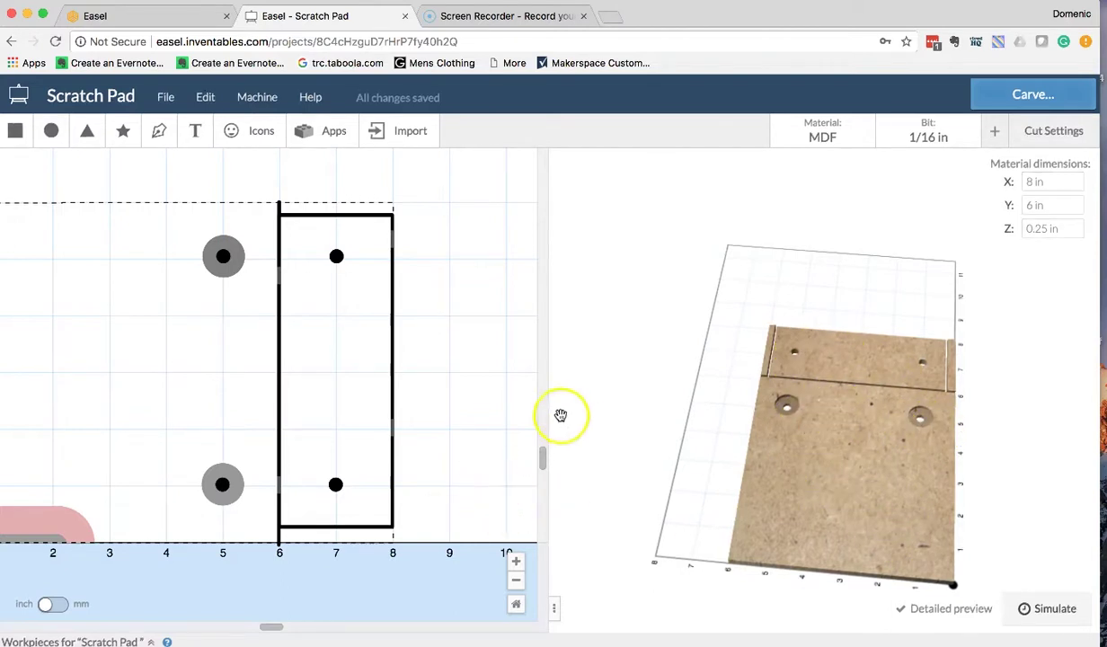
mouse_move(856, 359)
mouse_down()
mouse_move(830, 479)
mouse_move(849, 360)
mouse_up()
scroll(849, 355, up, 5)
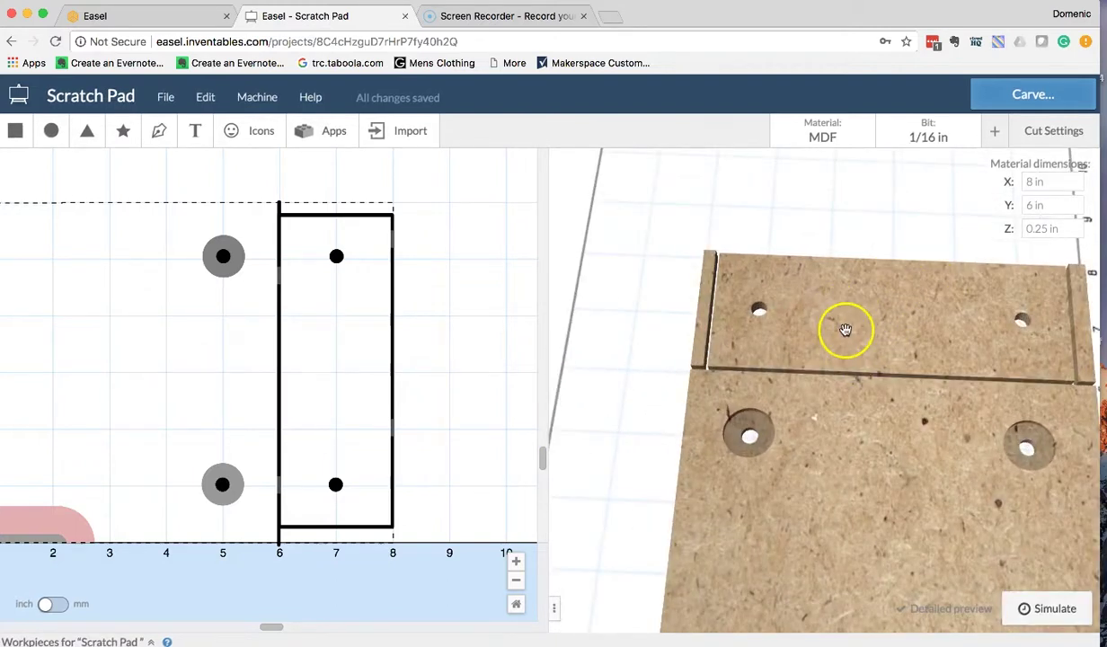
click(196, 131)
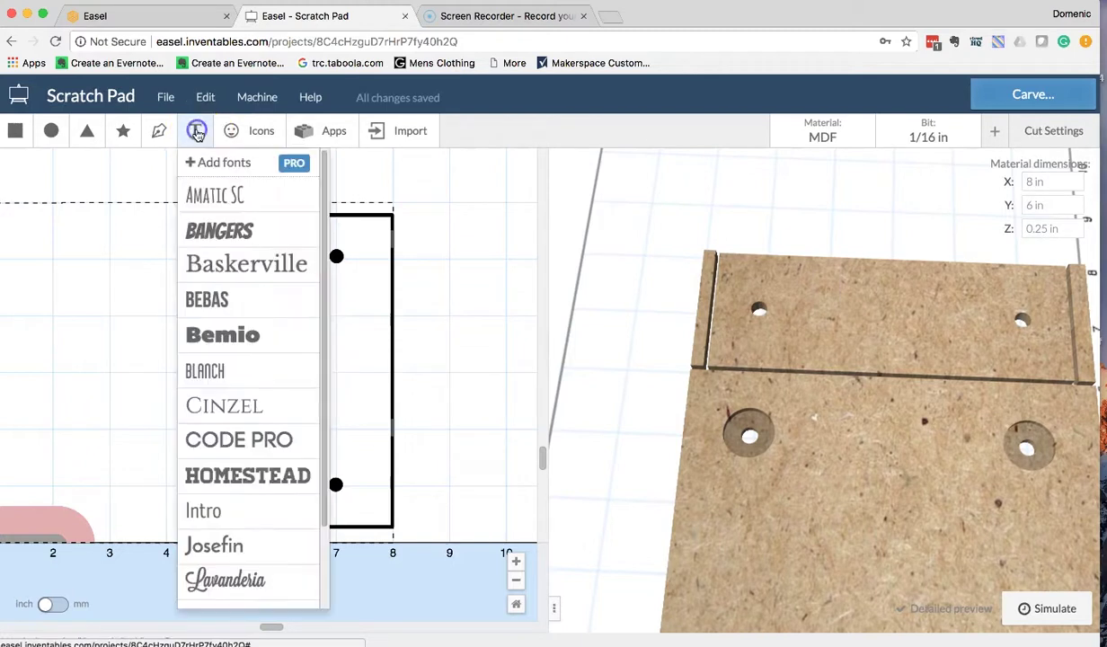
click(252, 232)
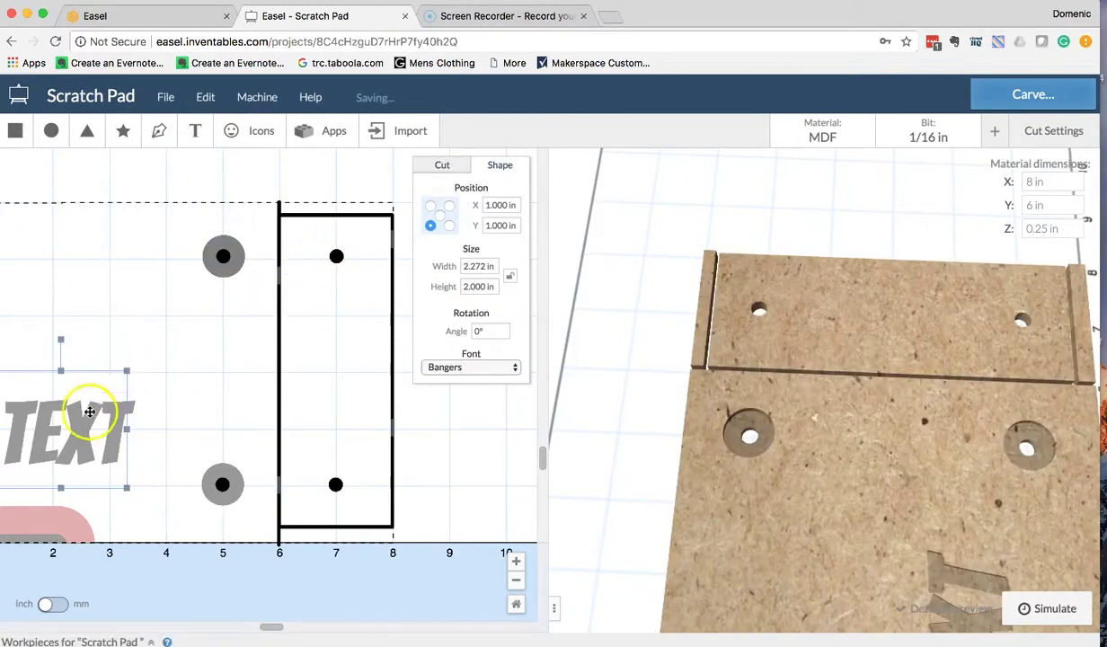
double_click(81, 420)
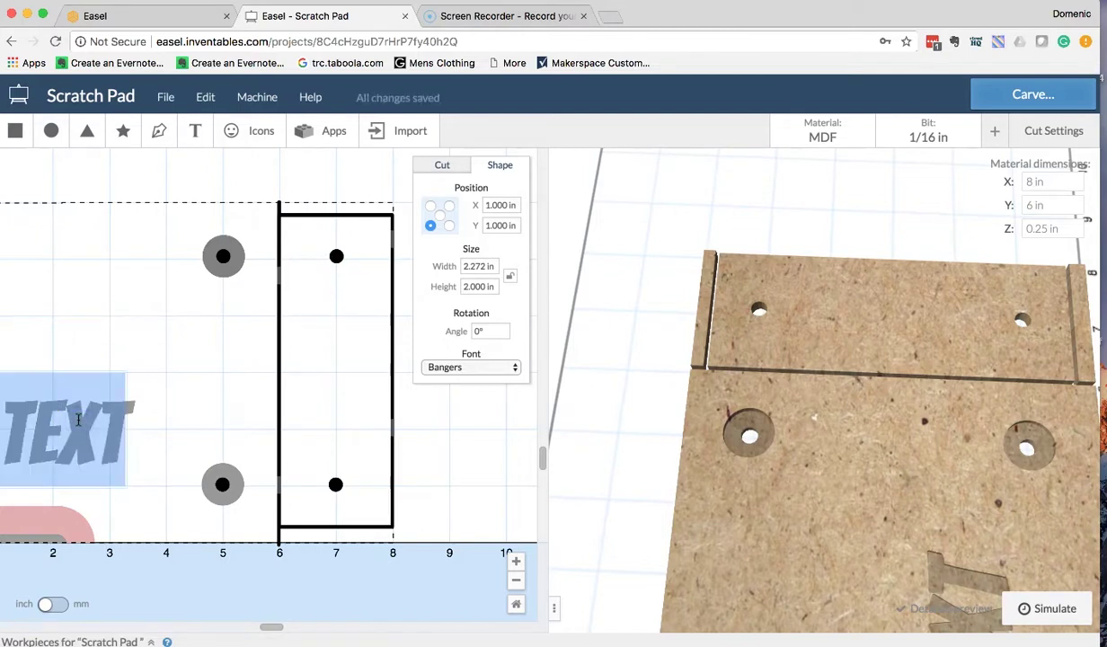
text(DOMENIC)
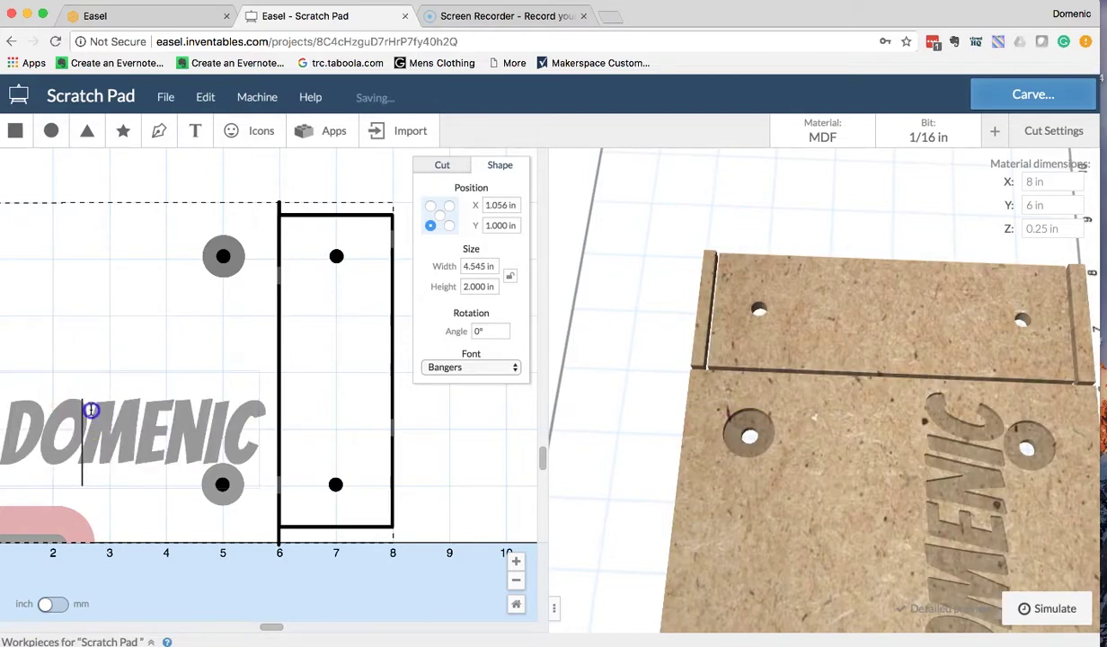
- Finish editing the name text and set its rotation angle to 90° so it runs vertically
click(168, 317)
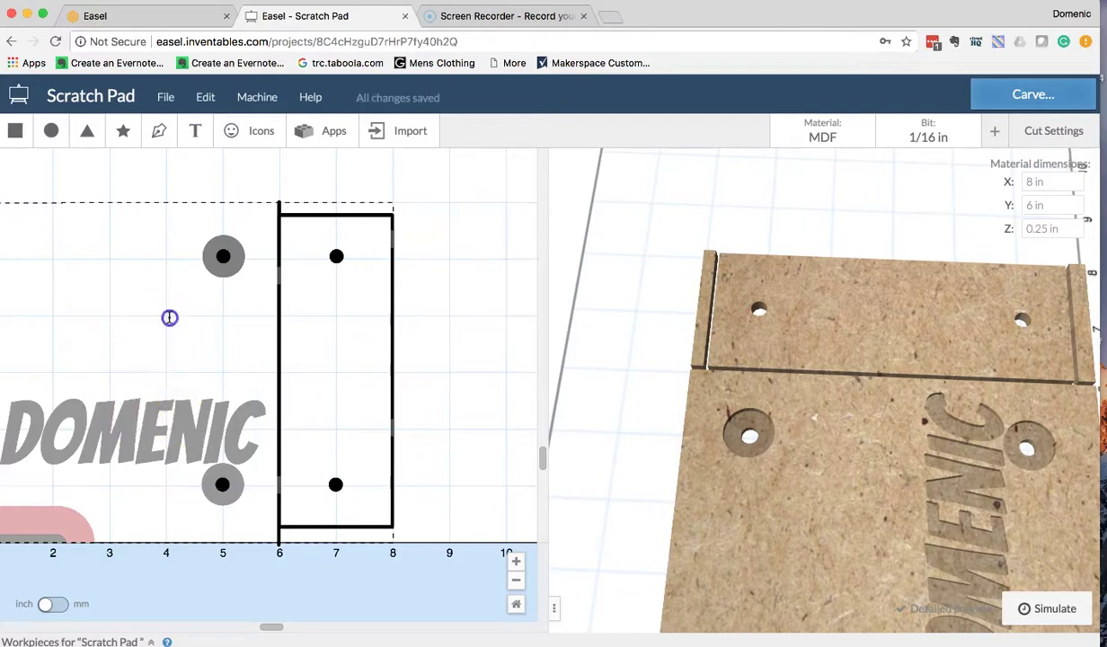
click(172, 409)
drag(130, 339, 233, 388)
click(485, 330)
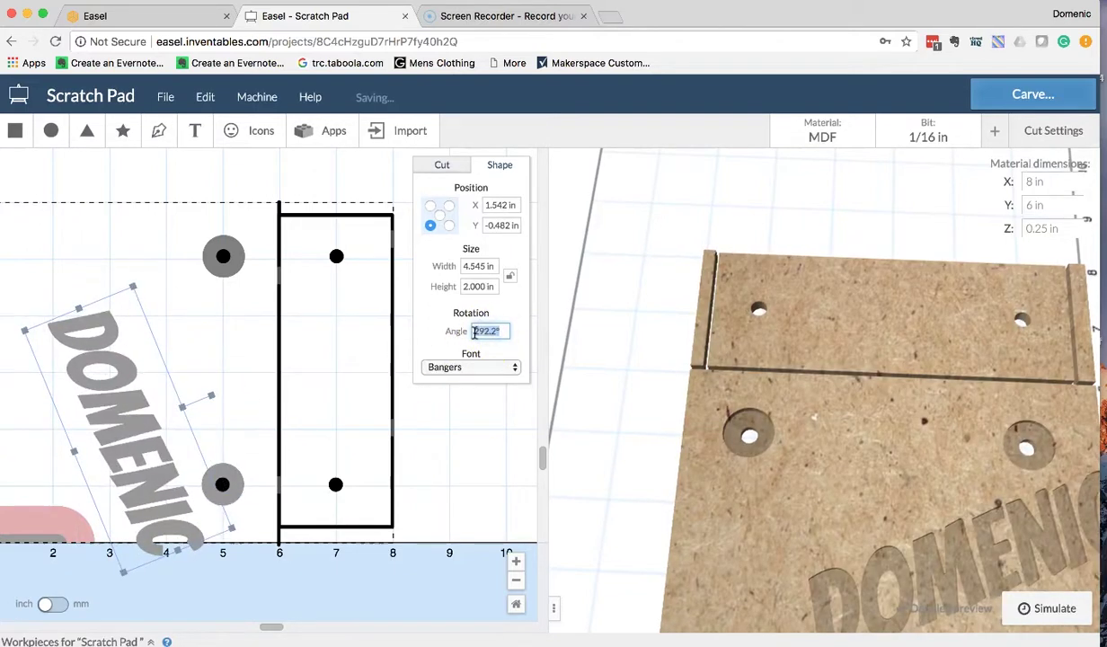
text(90)
key(Return)
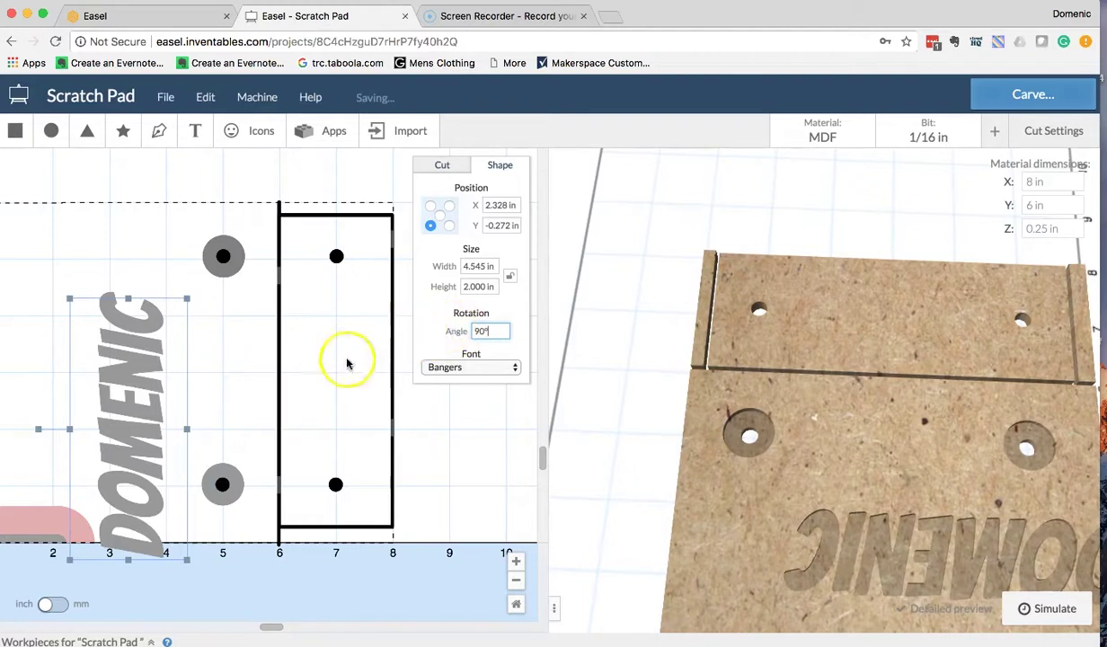
- Move the name text onto the rectangle between X 6 and 8 in and scale it to about 2.89 × 1.27 in, between the two holes
drag(141, 432, 344, 380)
click(338, 270)
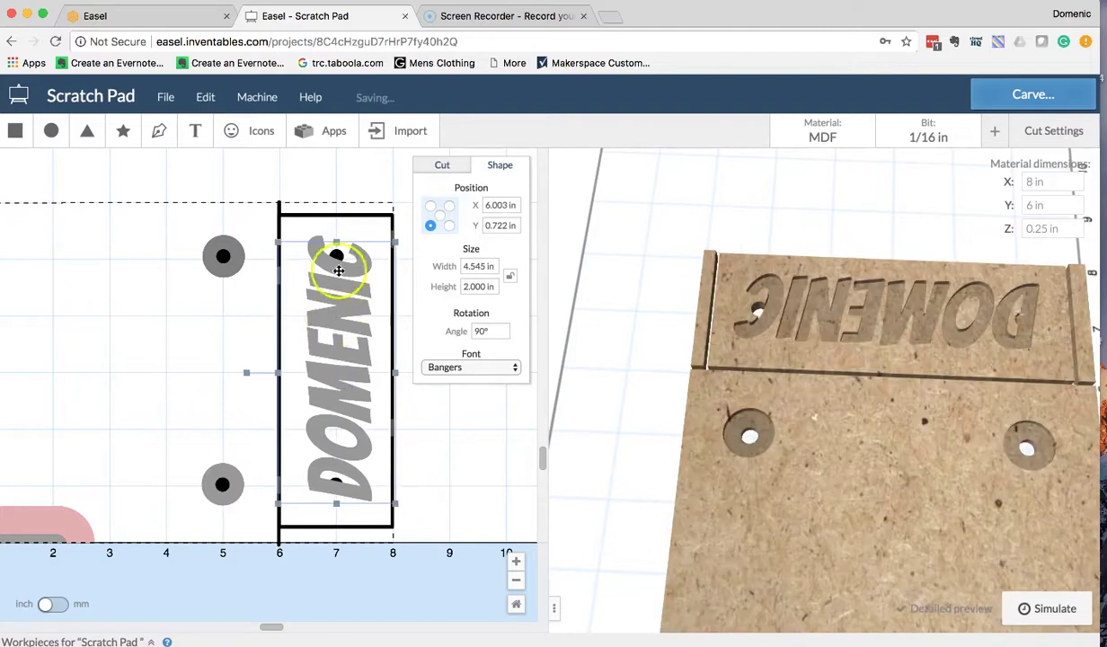
drag(391, 243, 363, 333)
drag(339, 424, 338, 387)
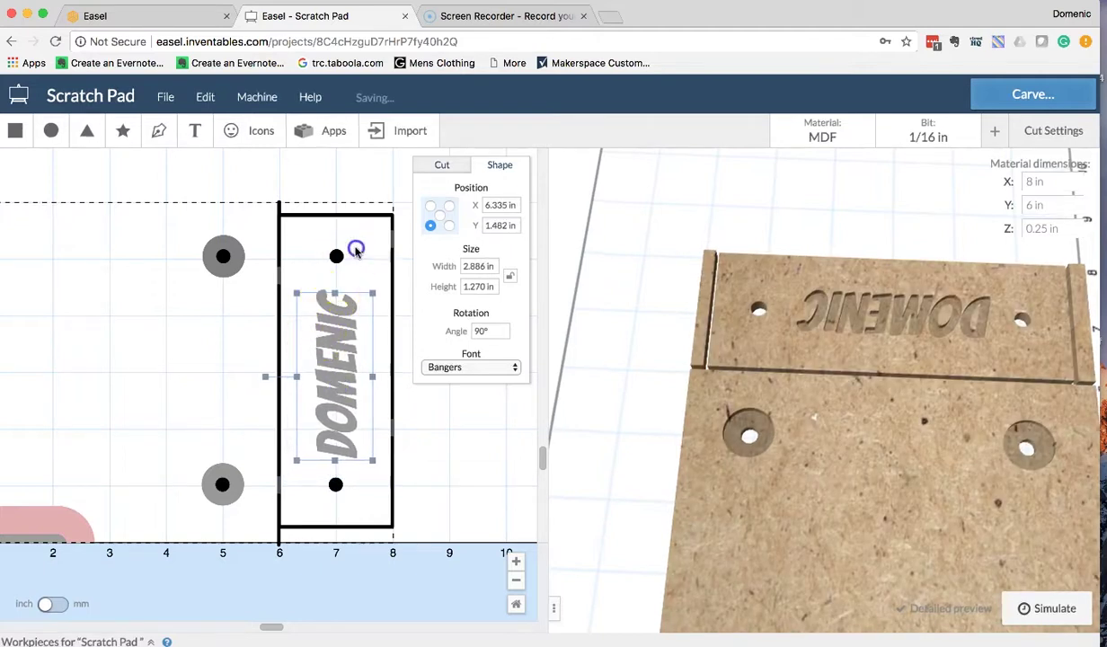
click(337, 463)
drag(338, 370, 337, 371)
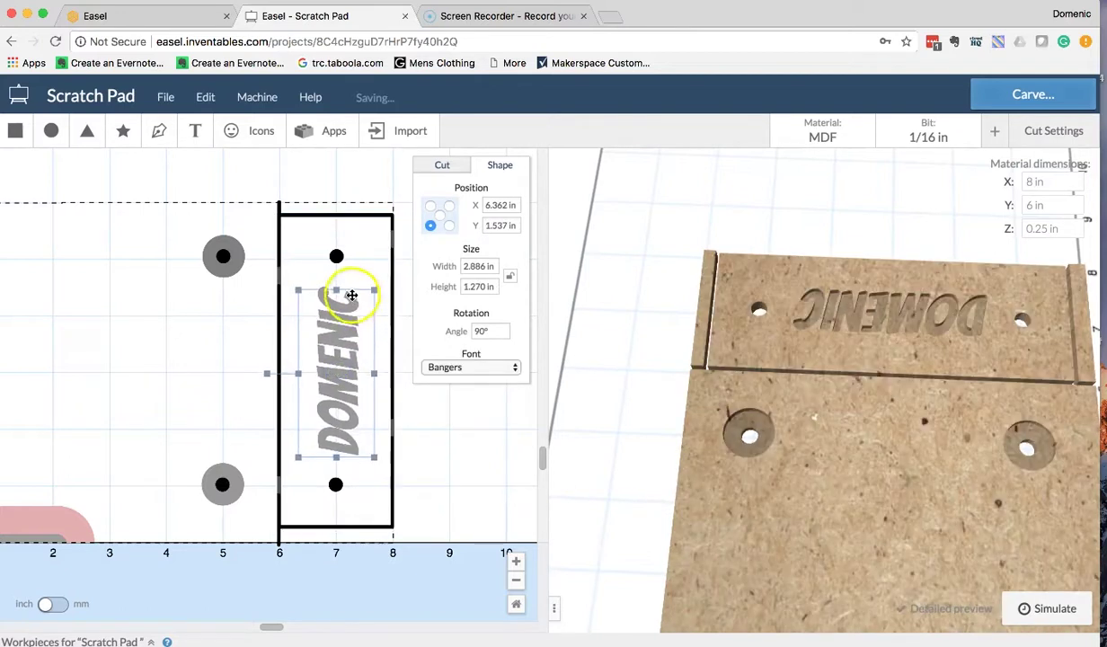
- Turn the name text around on the rectangle and set its rotation angle to exactly 270°
drag(268, 374, 417, 376)
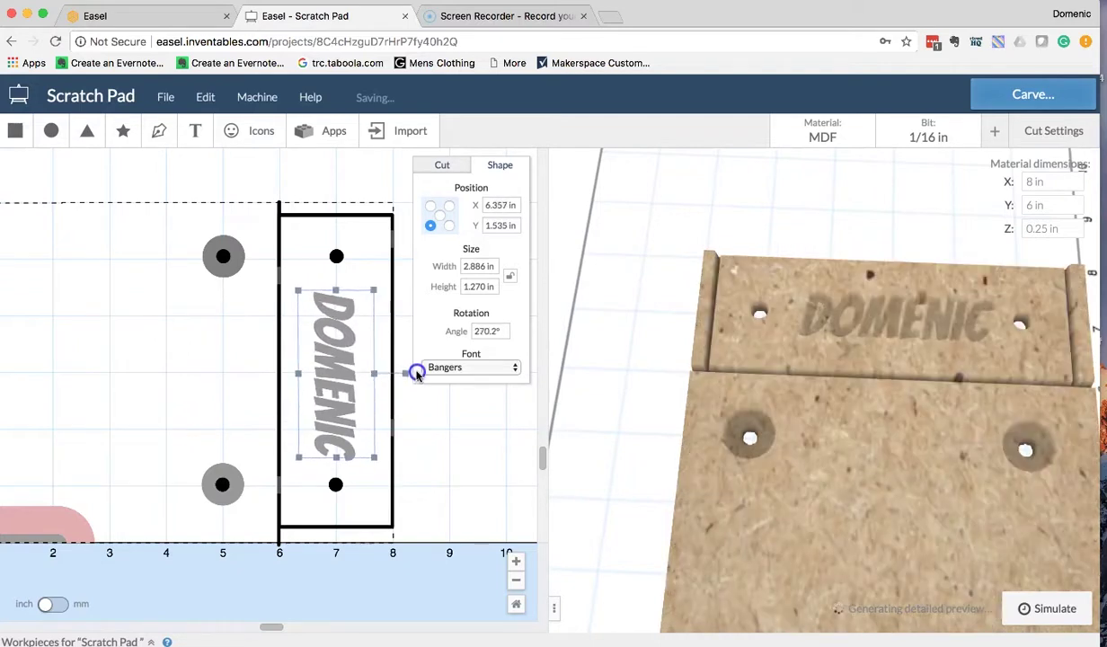
double_click(484, 331)
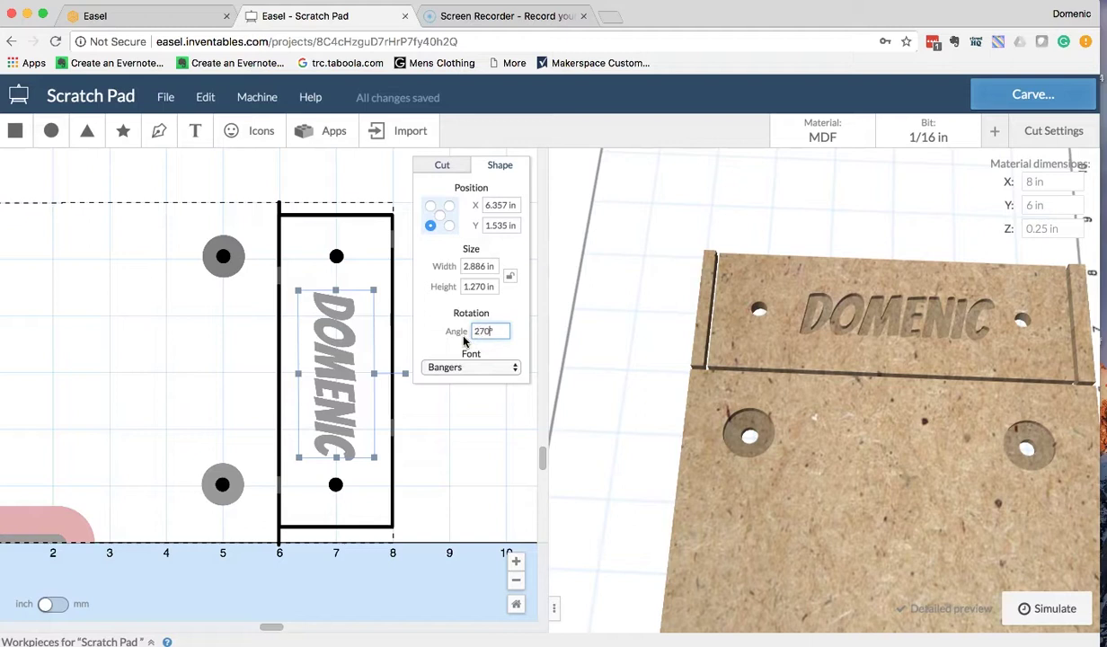
key(Return)
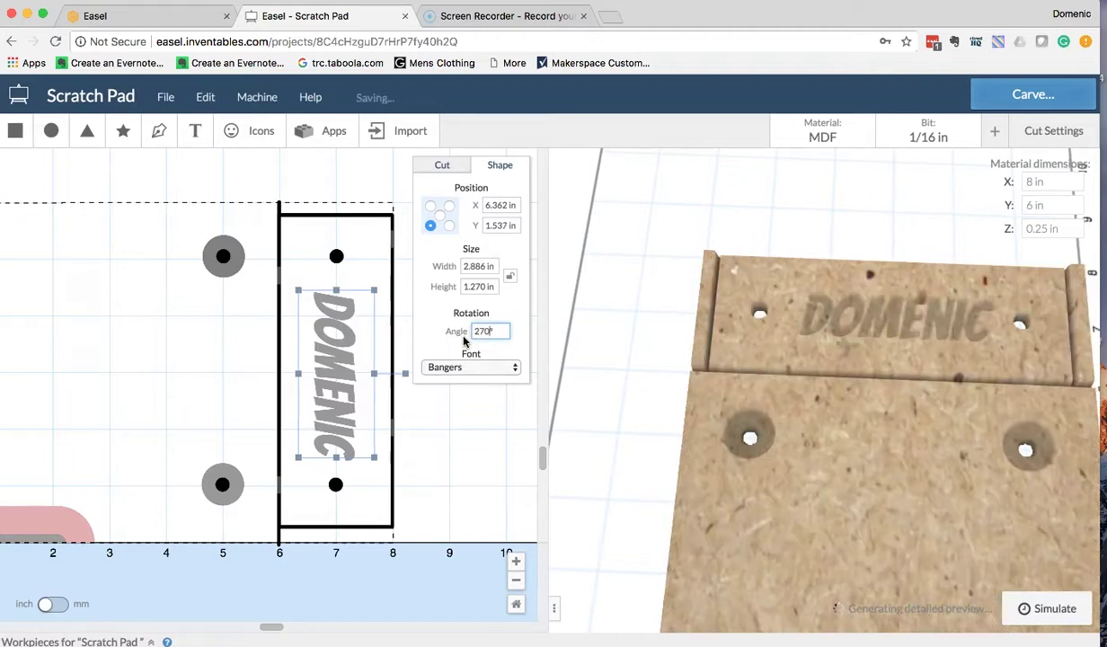
text(2)
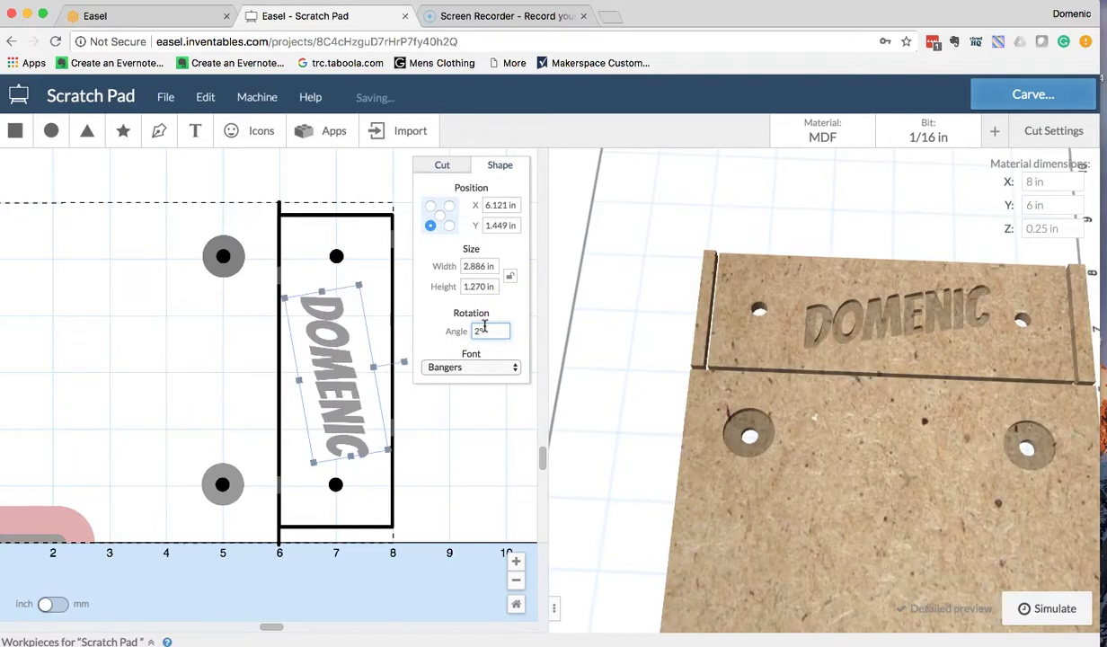
text(70)
click(476, 319)
- Shift the name text slightly upward between the rectangle's two holes, to about X 6.404 in, Y 1.676 in
click(335, 290)
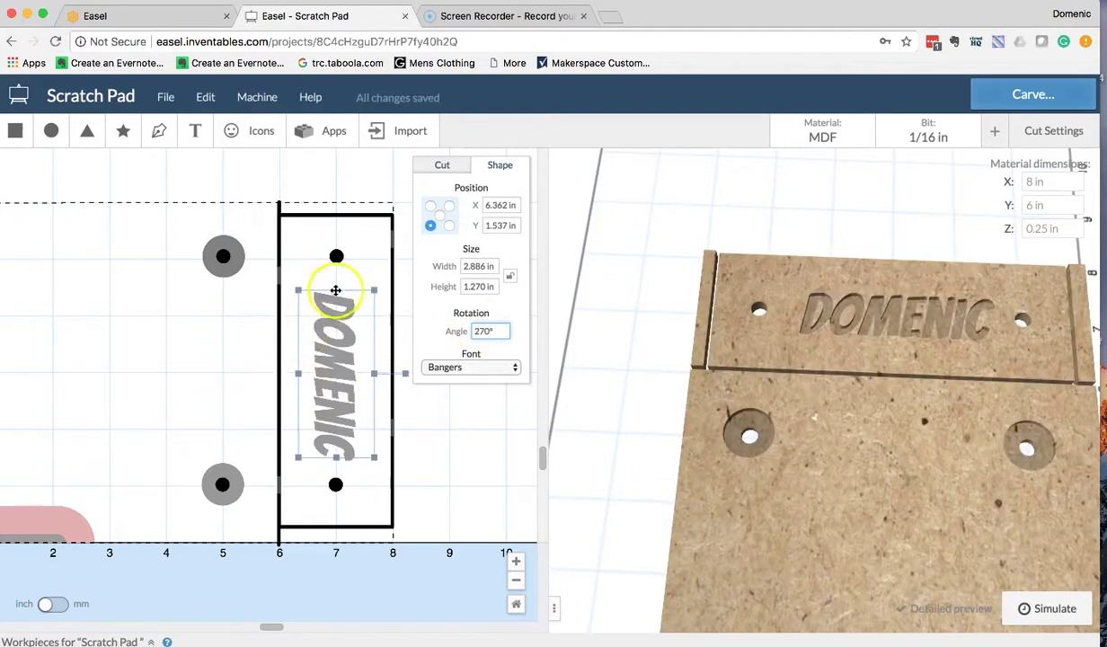
drag(336, 387, 339, 378)
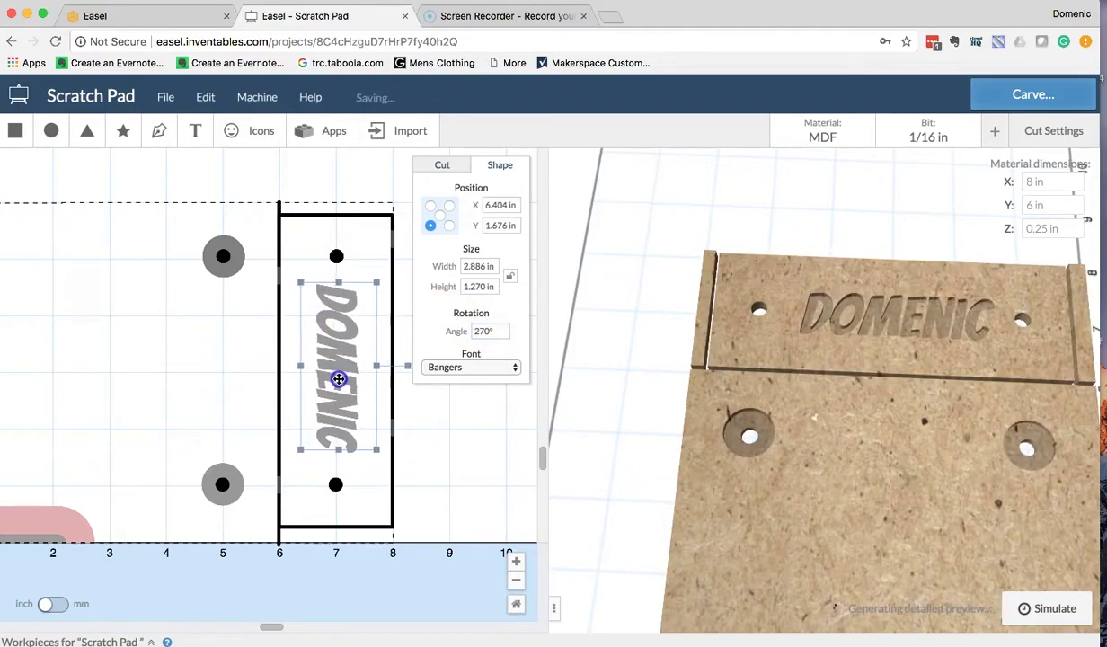
click(309, 309)
click(240, 341)
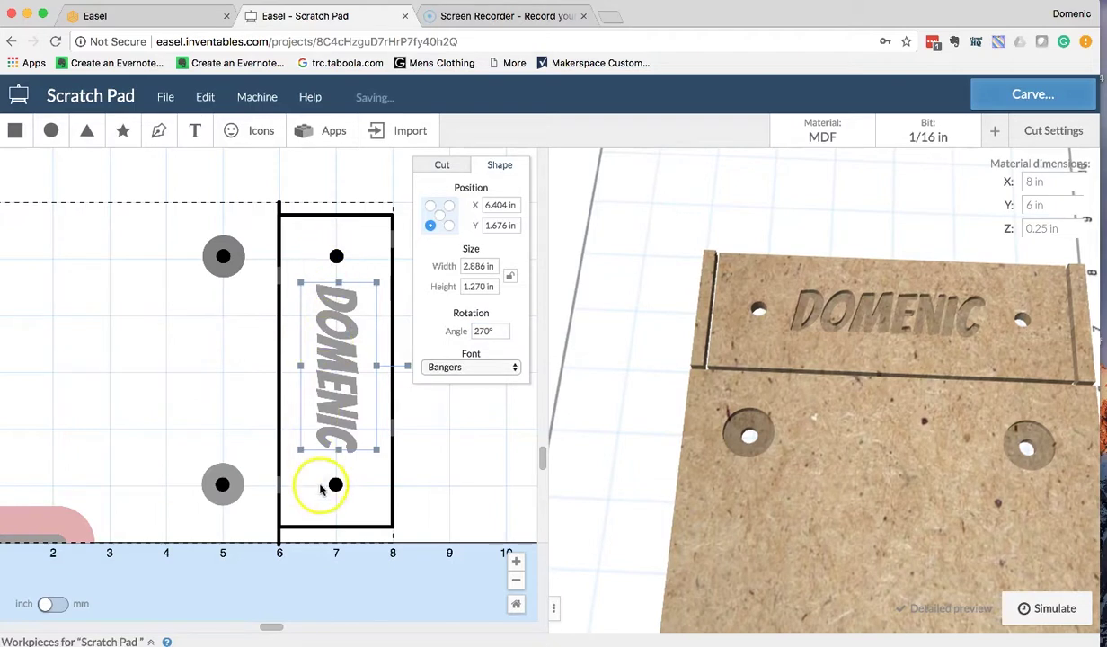